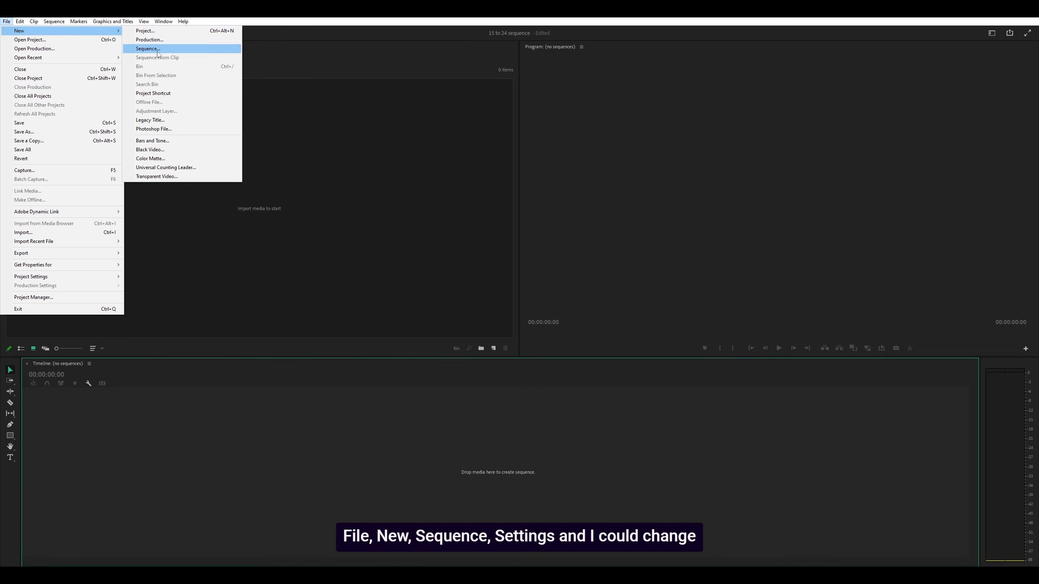
pyautogui.click(148, 48)
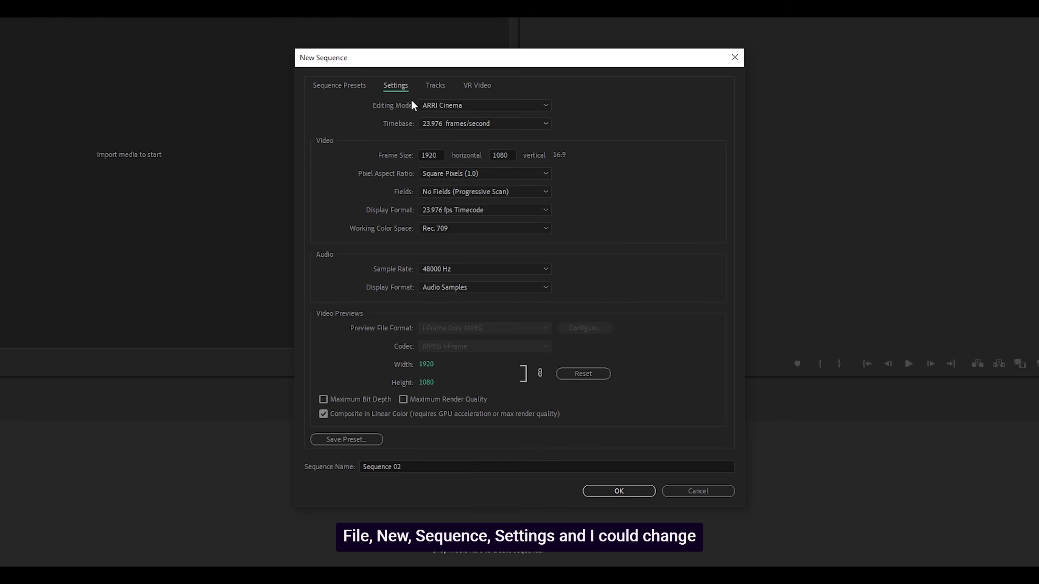
pyautogui.click(442, 103)
pyautogui.click(448, 107)
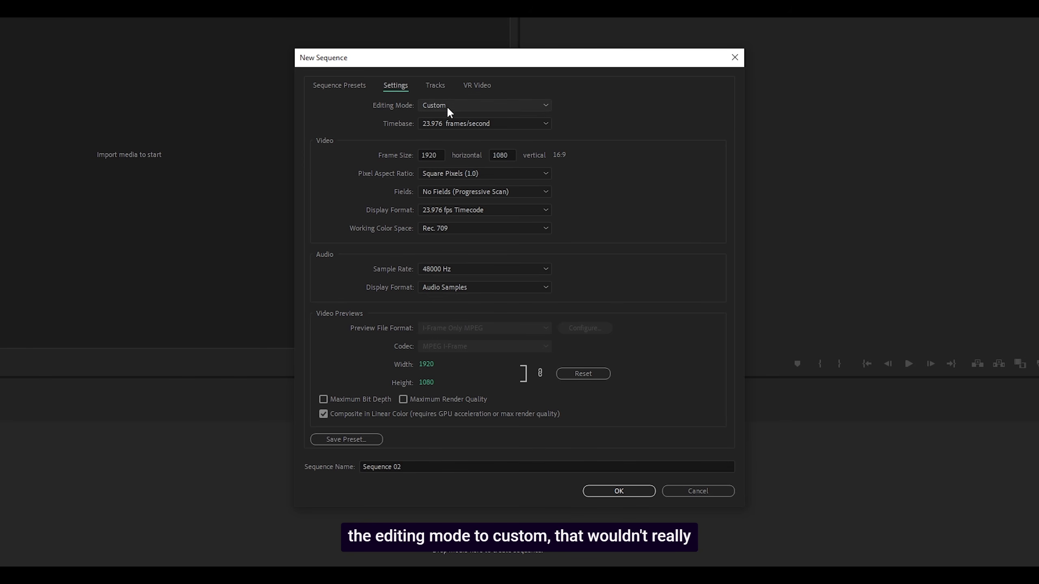
pyautogui.click(435, 125)
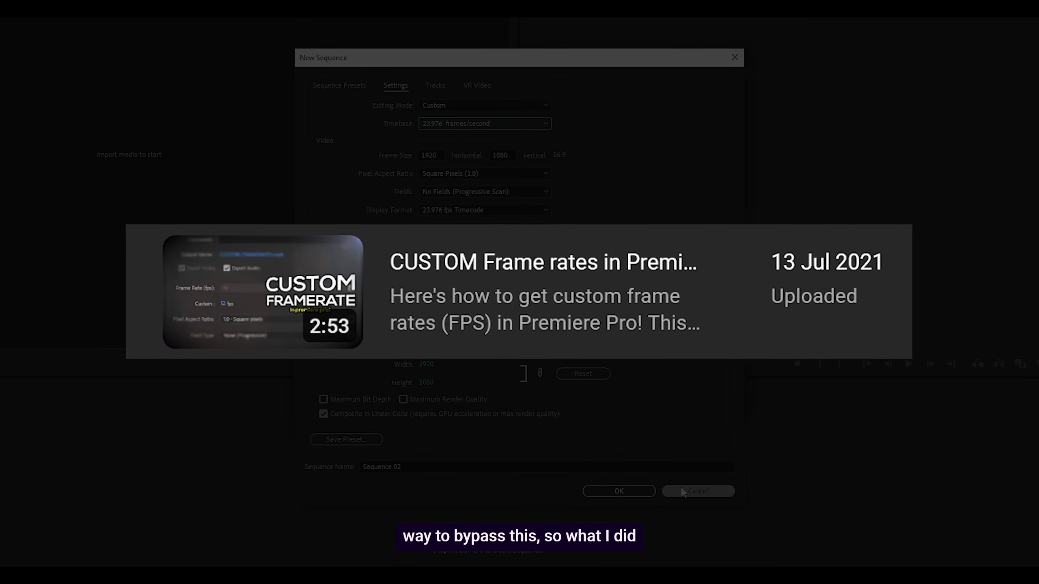
pyautogui.click(682, 493)
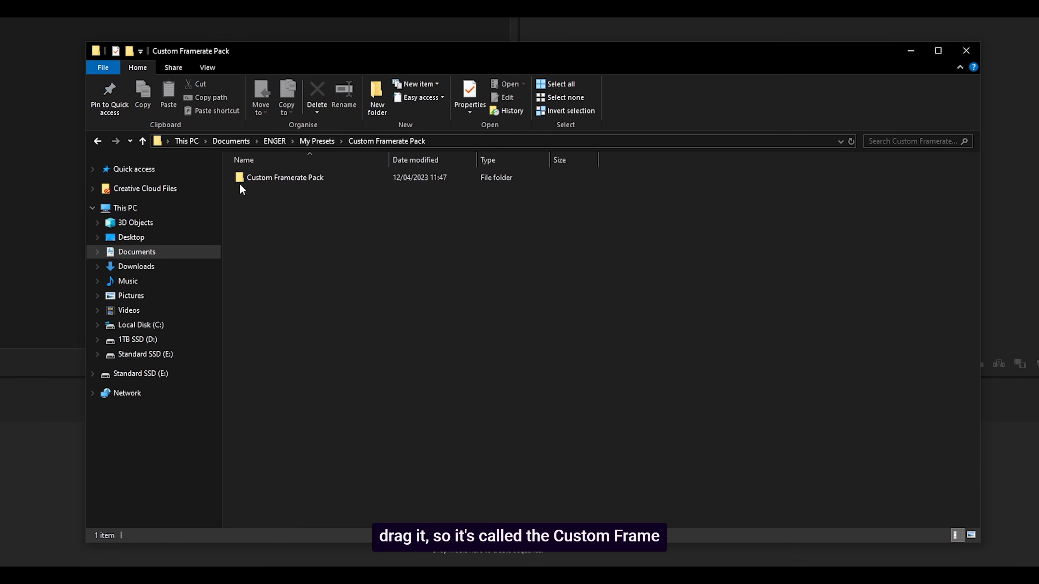
# In File Explorer, open the inner Custom Framerate Pack folder and look over all its video clips.
pyautogui.click(277, 181)
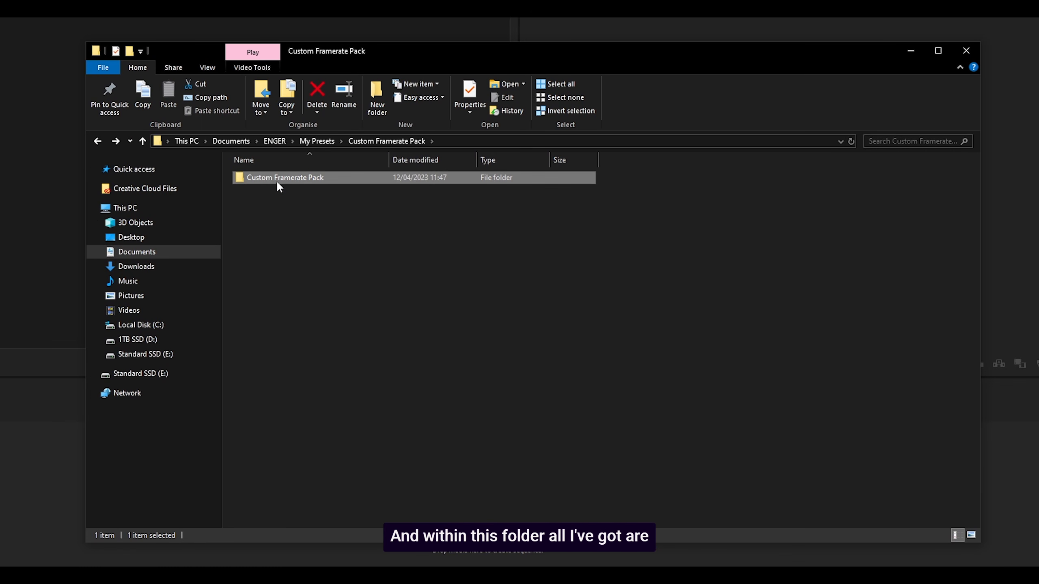
pyautogui.doubleClick(278, 181)
pyautogui.moveTo(252, 341); pyautogui.dragTo(944, 185)
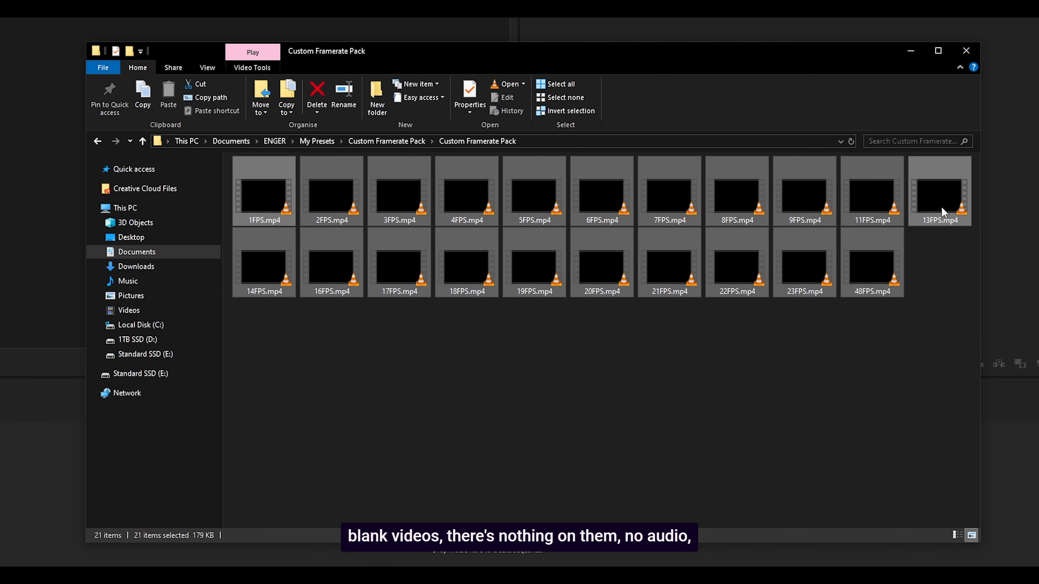
pyautogui.click(260, 337)
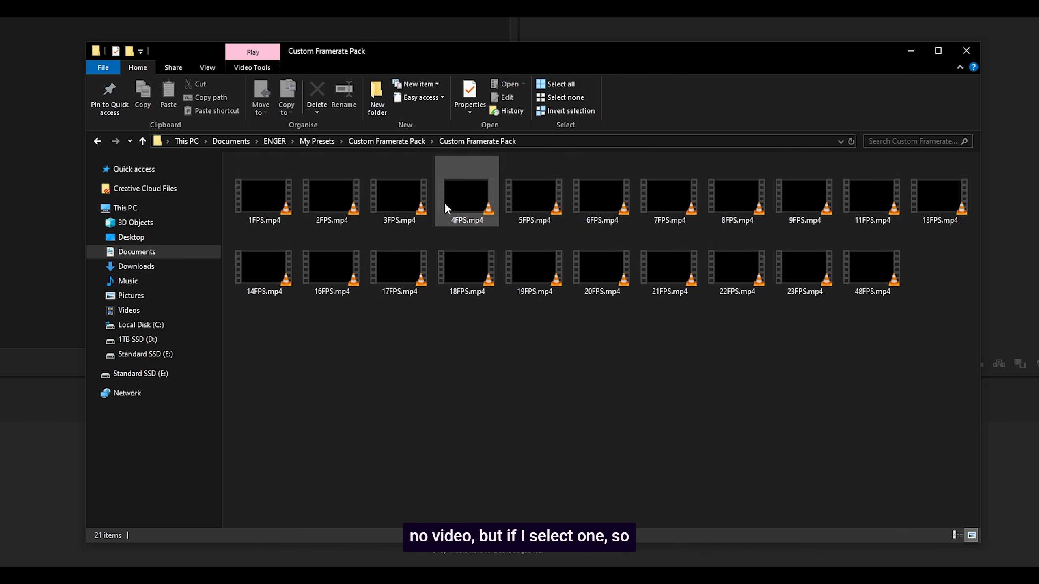
# Check the frame rate of 8FPS.mp4 in its file property details.
pyautogui.click(735, 202)
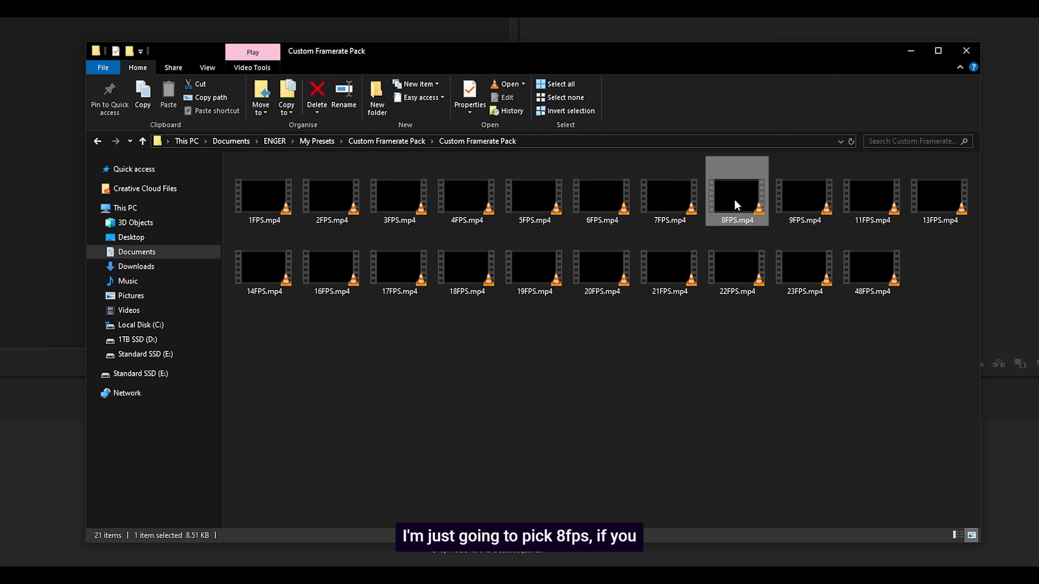
pyautogui.click(481, 91)
pyautogui.click(563, 117)
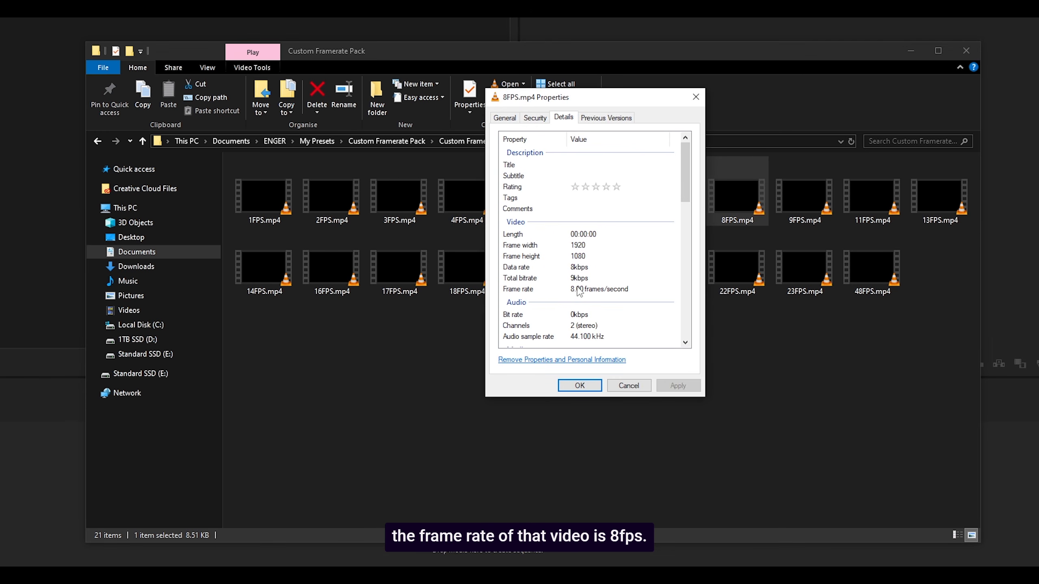
pyautogui.click(583, 386)
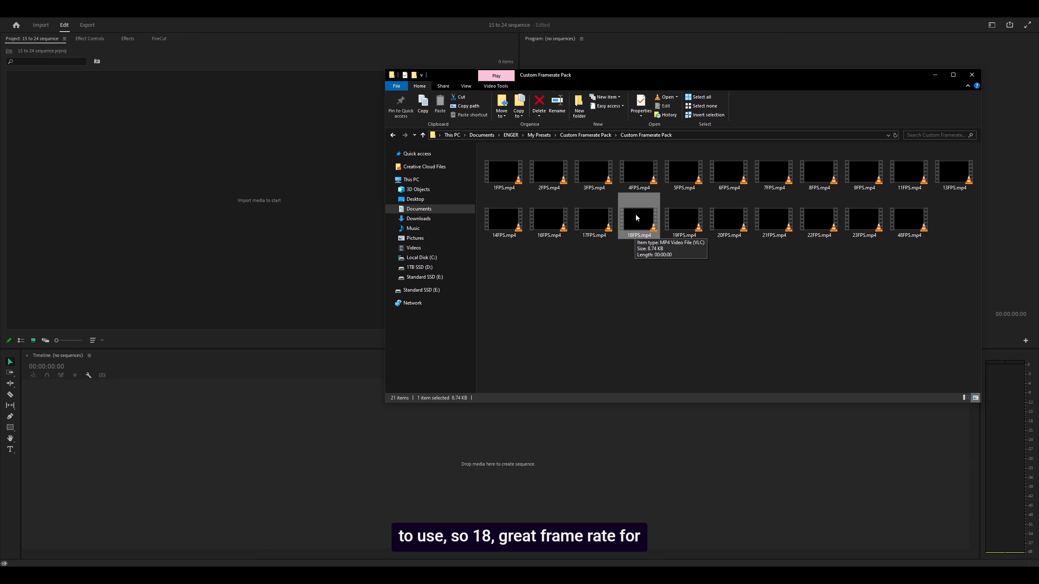
# Create a Premiere Pro sequence from 18FPS.mp4 in the empty timeline and open its sequence settings.
pyautogui.moveTo(636, 217); pyautogui.dragTo(296, 456)
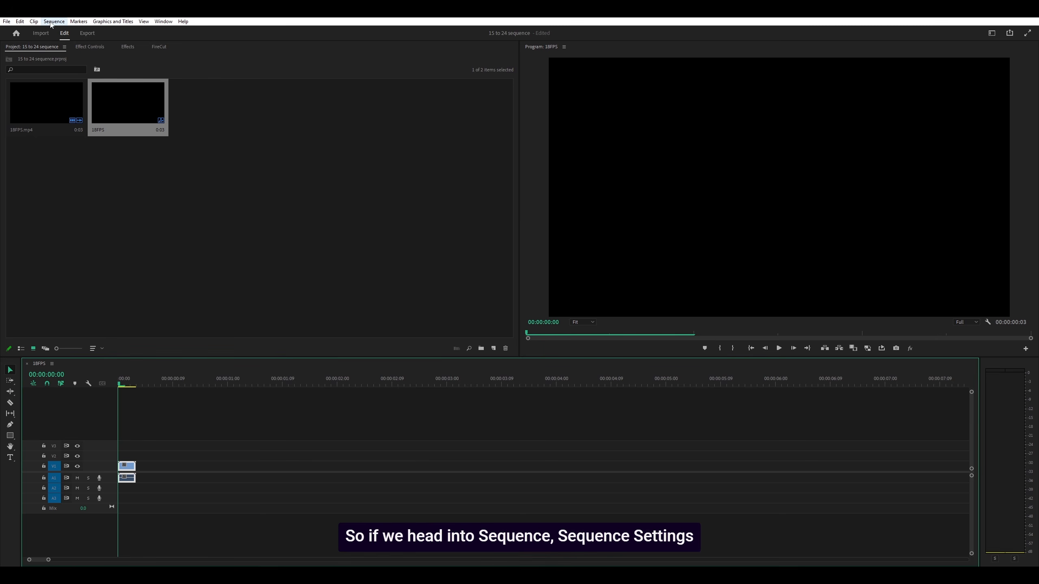
pyautogui.click(54, 21)
pyautogui.click(72, 32)
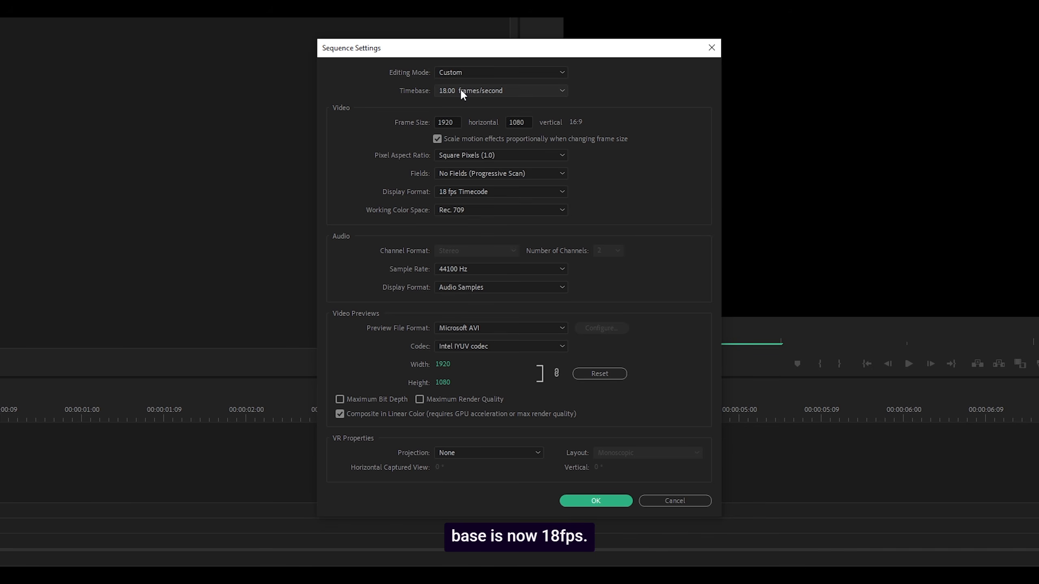
# Try changing the sequence timebase to 24.00 frames/second, apply it, and recheck the available timebase options.
pyautogui.click(461, 91)
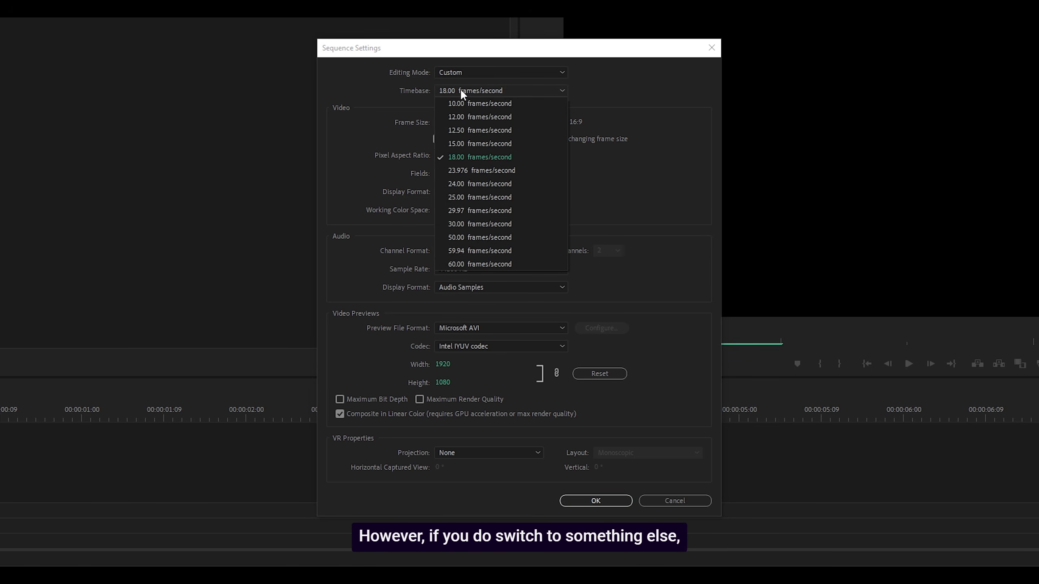
pyautogui.click(471, 185)
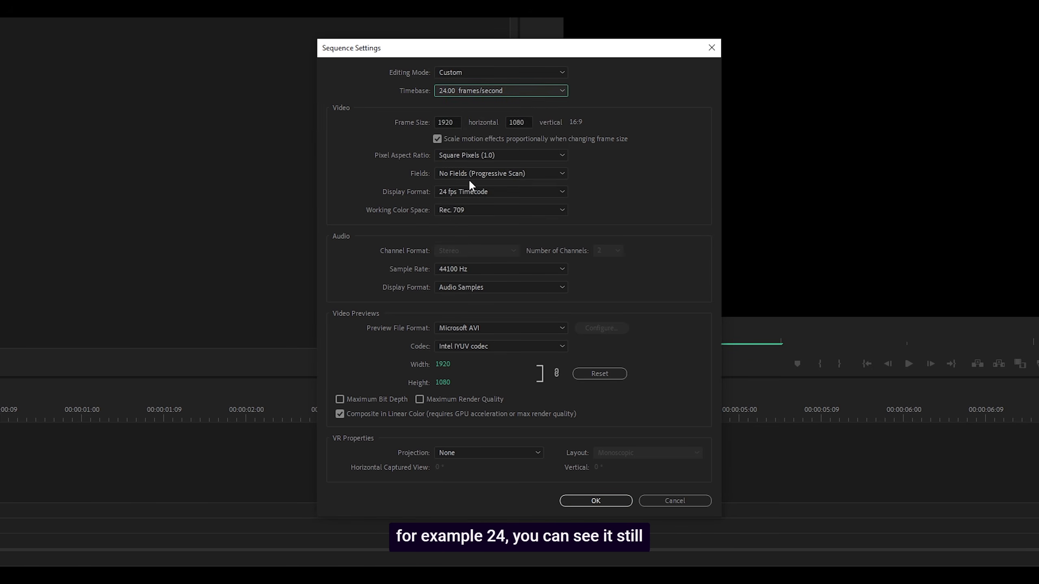
pyautogui.click(465, 91)
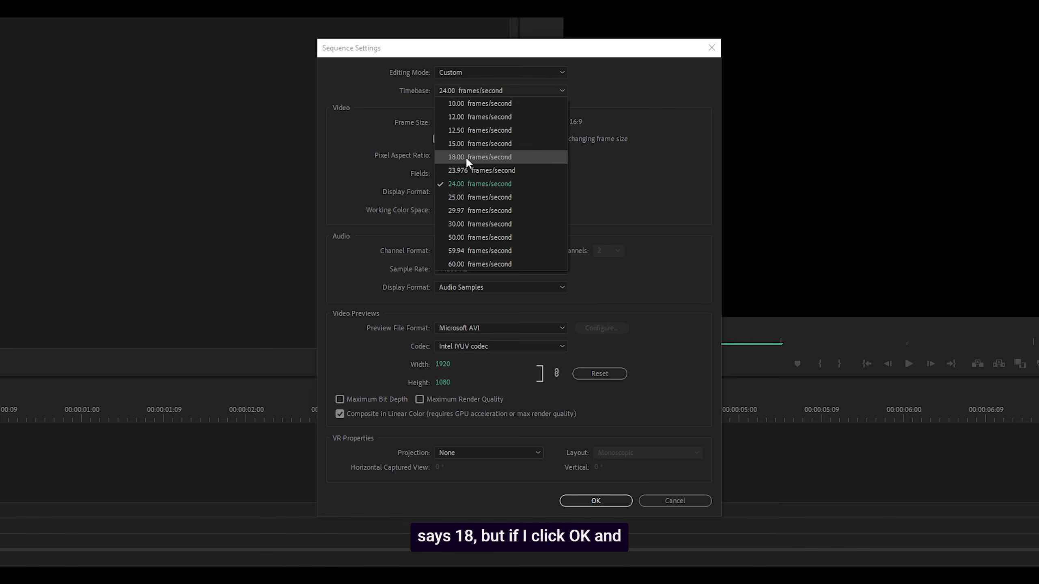
pyautogui.click(584, 504)
pyautogui.click(585, 505)
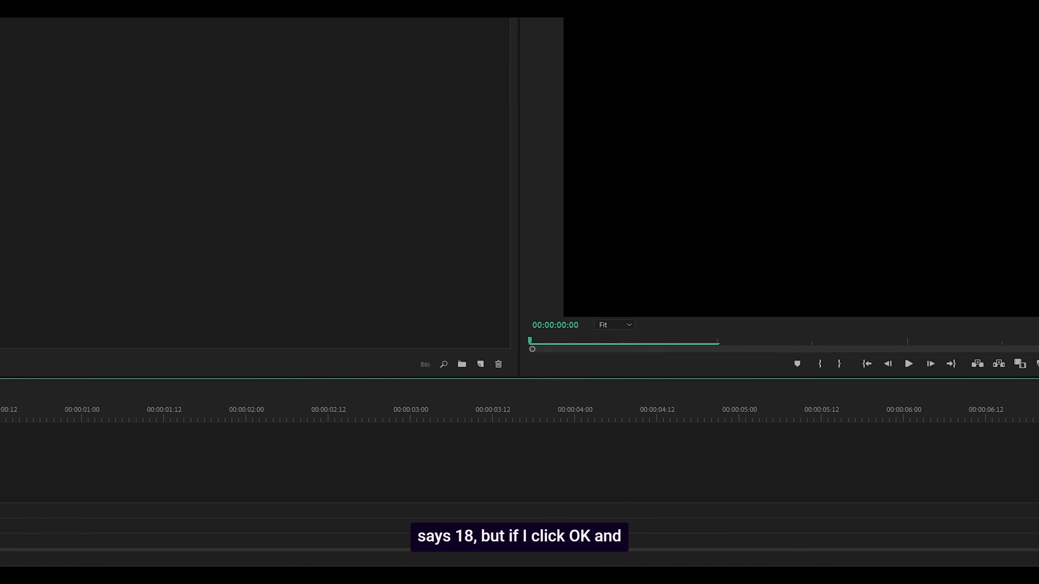
pyautogui.click(461, 92)
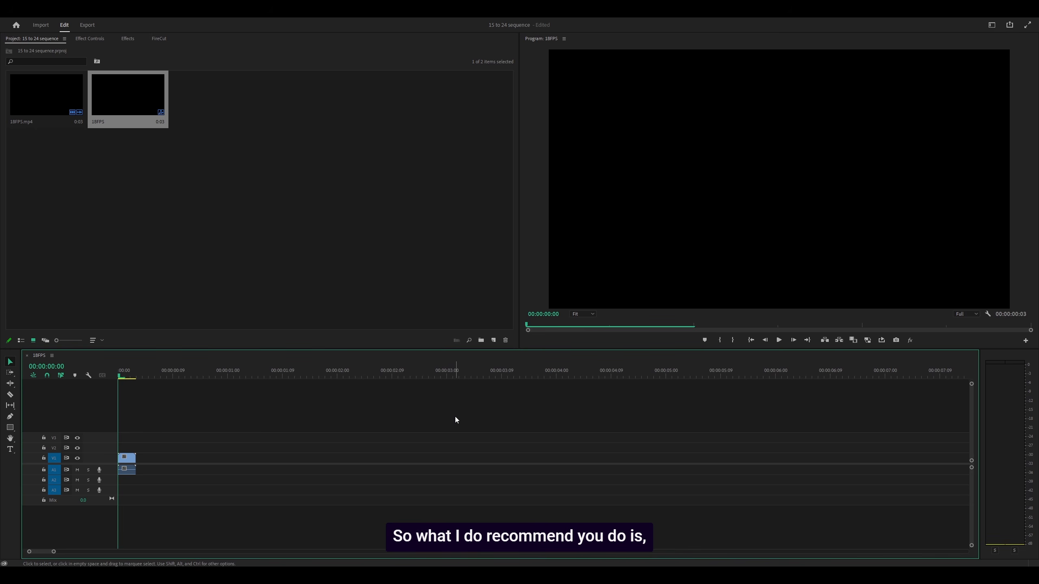
# Check the timebase of the 18FPS sequence in its settings and close them.
pyautogui.click(64, 15)
pyautogui.click(74, 24)
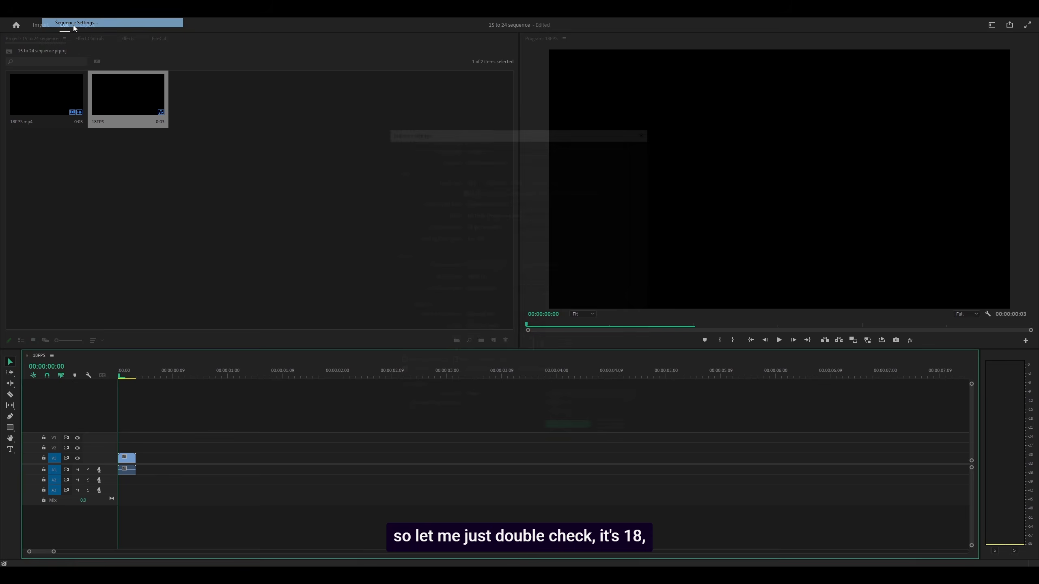
pyautogui.click(618, 431)
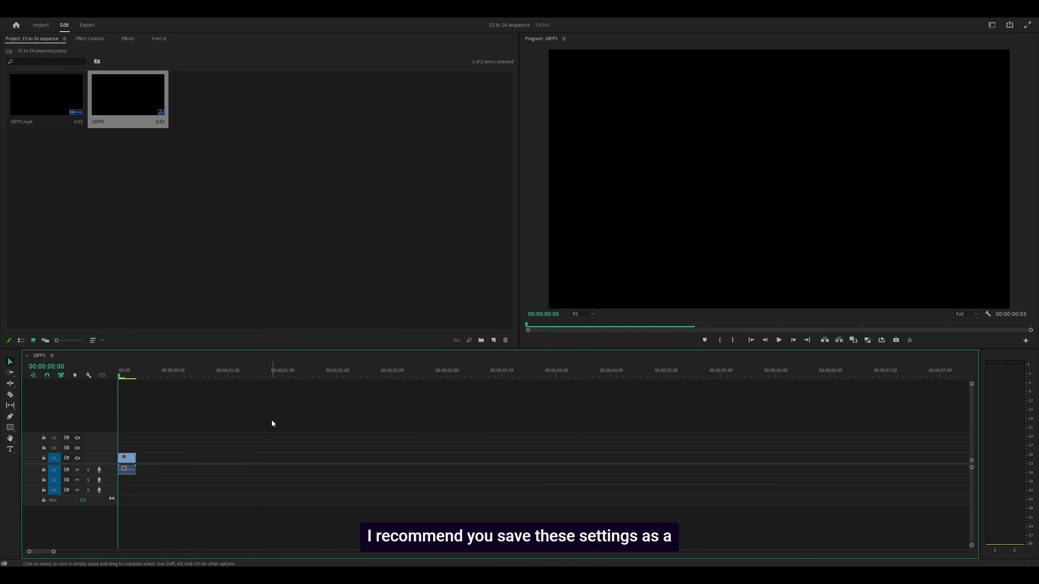
pyautogui.click(128, 575)
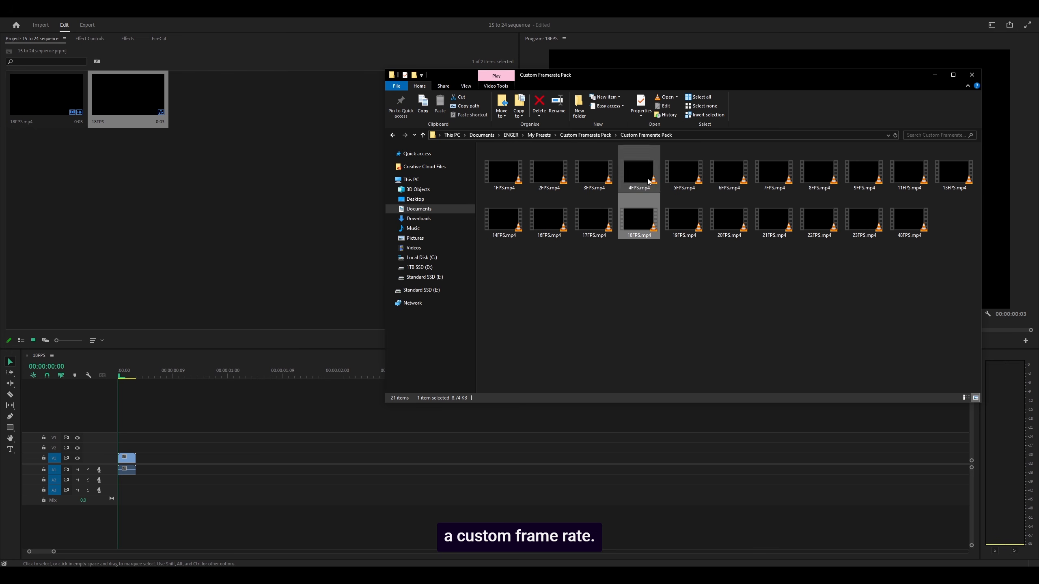
pyautogui.click(439, 471)
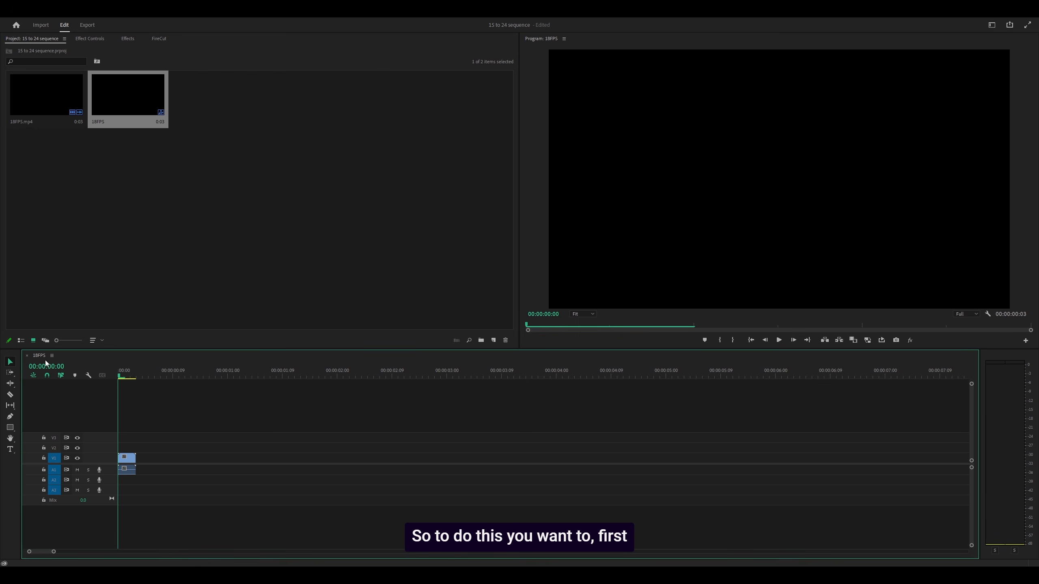
# In the sequence settings, set the frame size to 2560 horizontal by 1440 vertical.
pyautogui.click(61, 9)
pyautogui.click(61, 21)
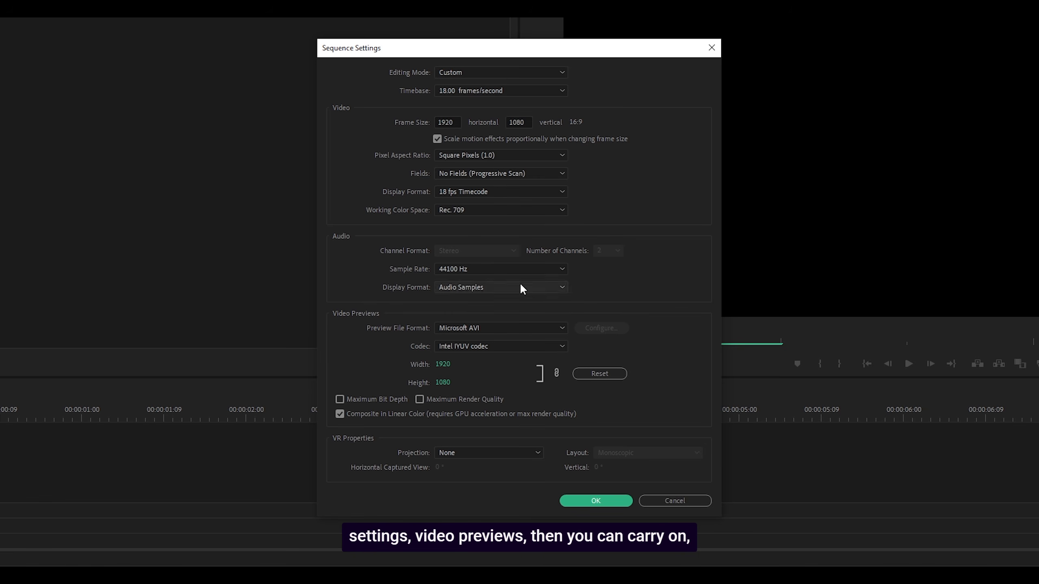
pyautogui.doubleClick(455, 120)
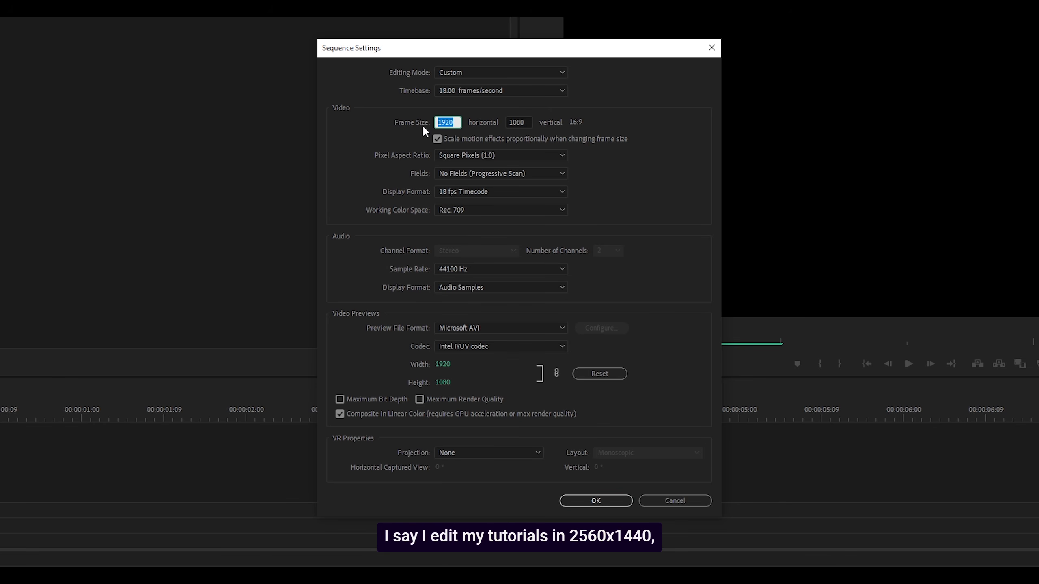
pyautogui.write('2560')
pyautogui.press('Tab')
pyautogui.write('1')
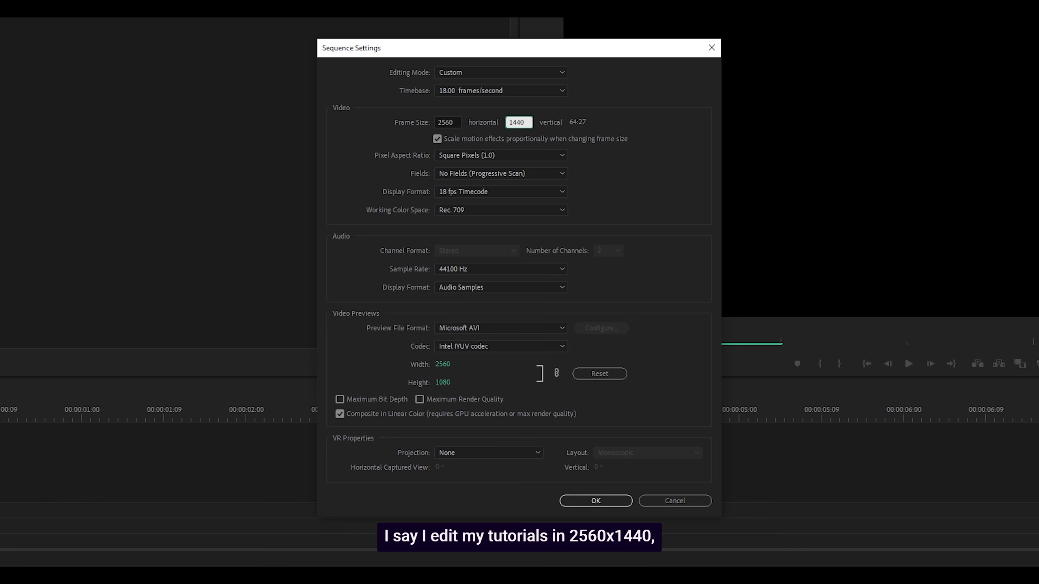
pyautogui.click(624, 106)
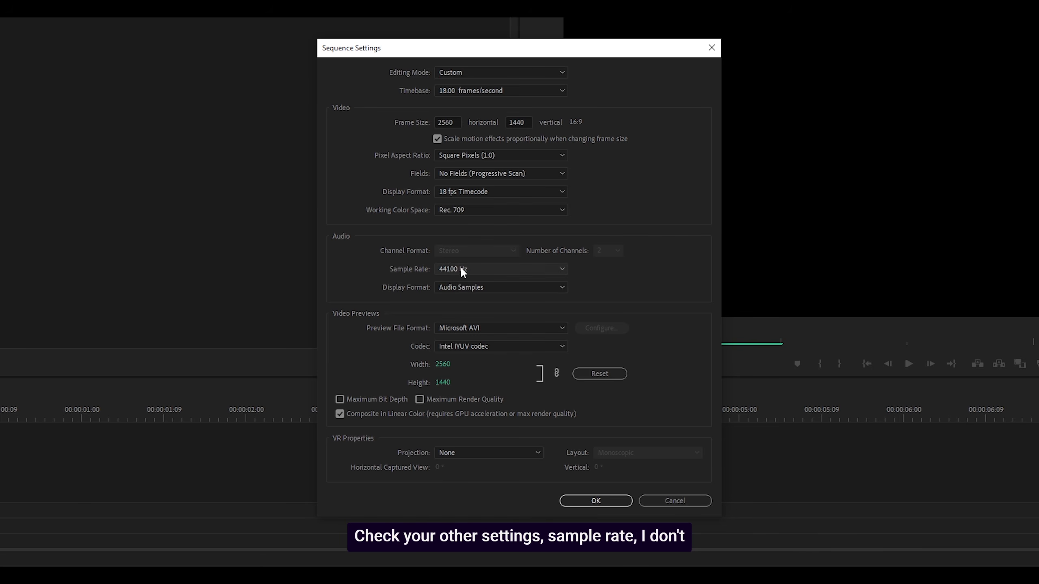
# Set the audio sample rate to 48000 Hz and keep Audio Samples as the audio display format.
pyautogui.click(450, 270)
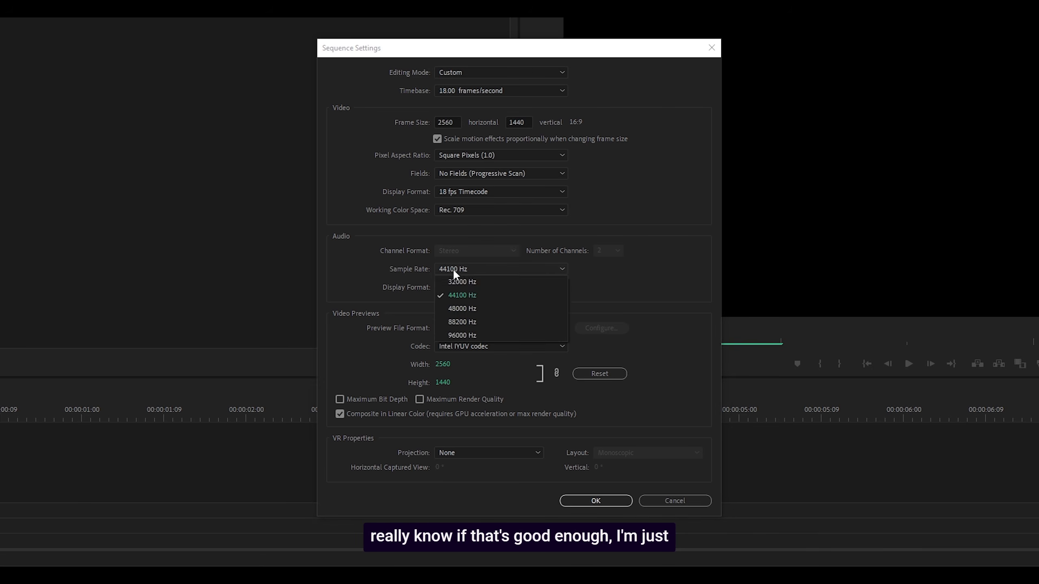
pyautogui.click(462, 308)
pyautogui.click(440, 287)
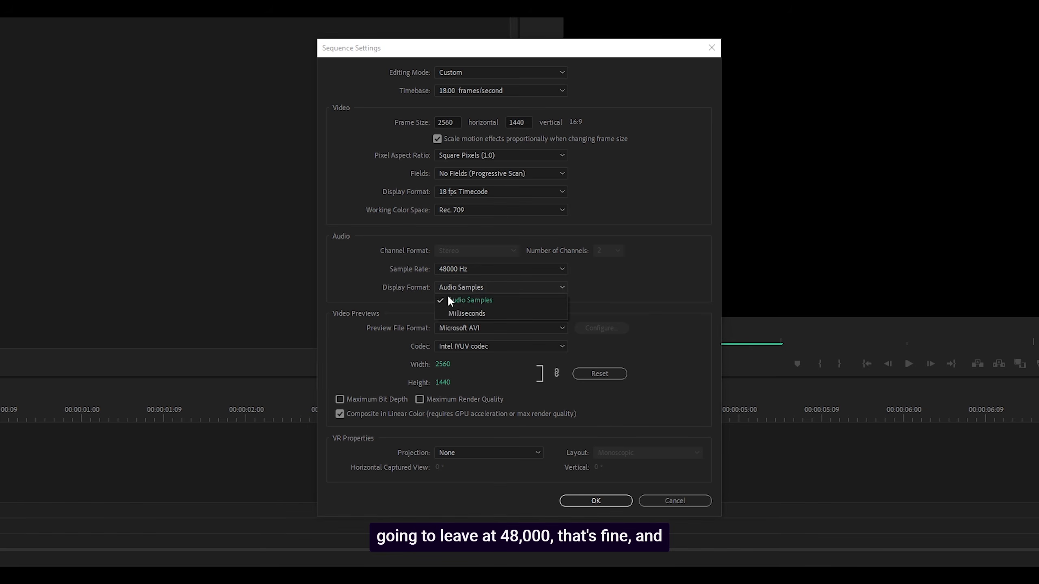
pyautogui.click(448, 300)
# Set video previews to QuickTime with the Apple ProRes 422 codec, reset the preview size, and apply the settings, accepting deletion of existing previews.
pyautogui.click(458, 328)
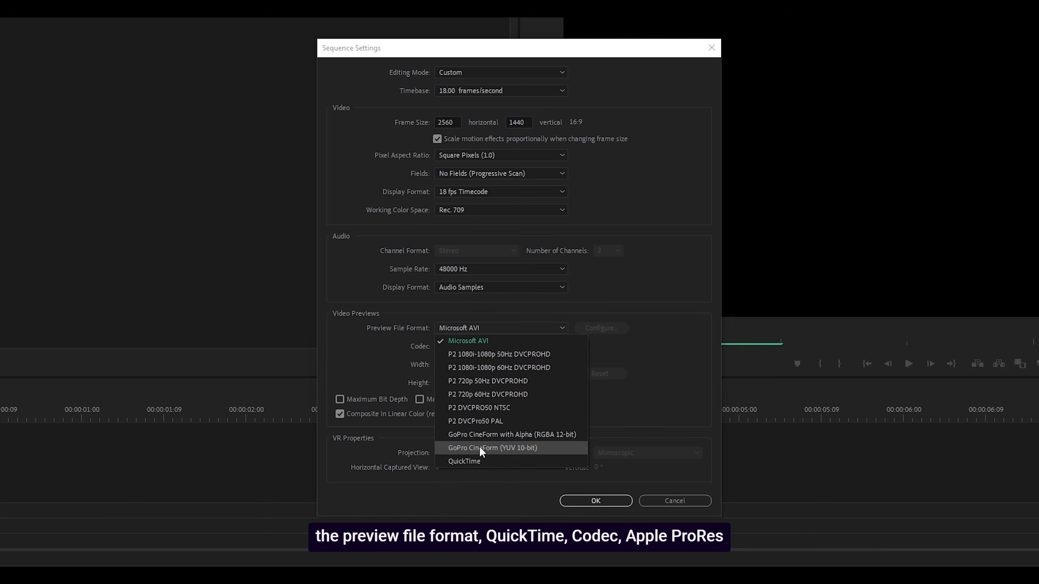
pyautogui.click(462, 460)
pyautogui.click(449, 347)
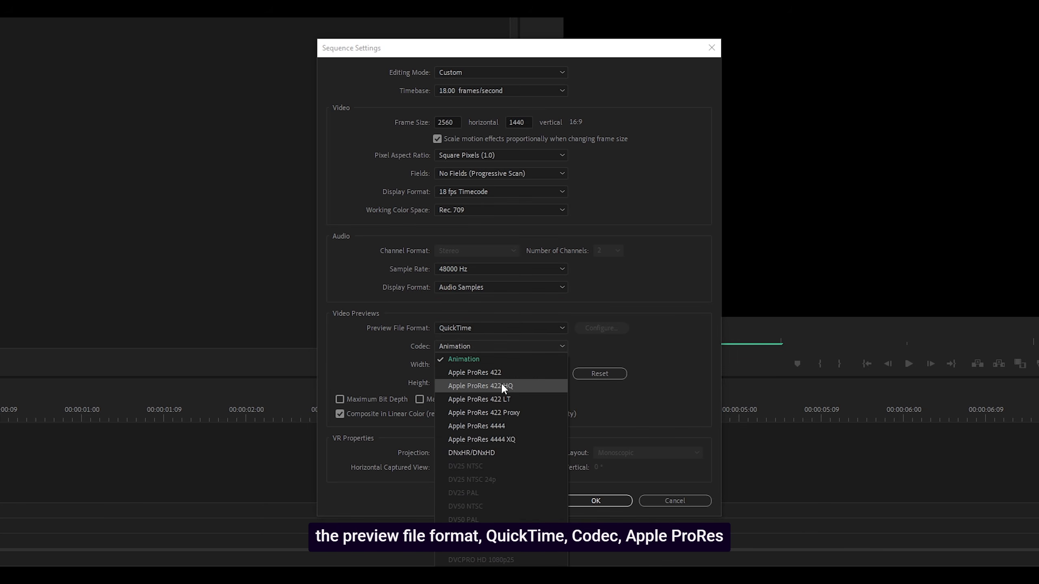
pyautogui.click(474, 372)
pyautogui.click(595, 374)
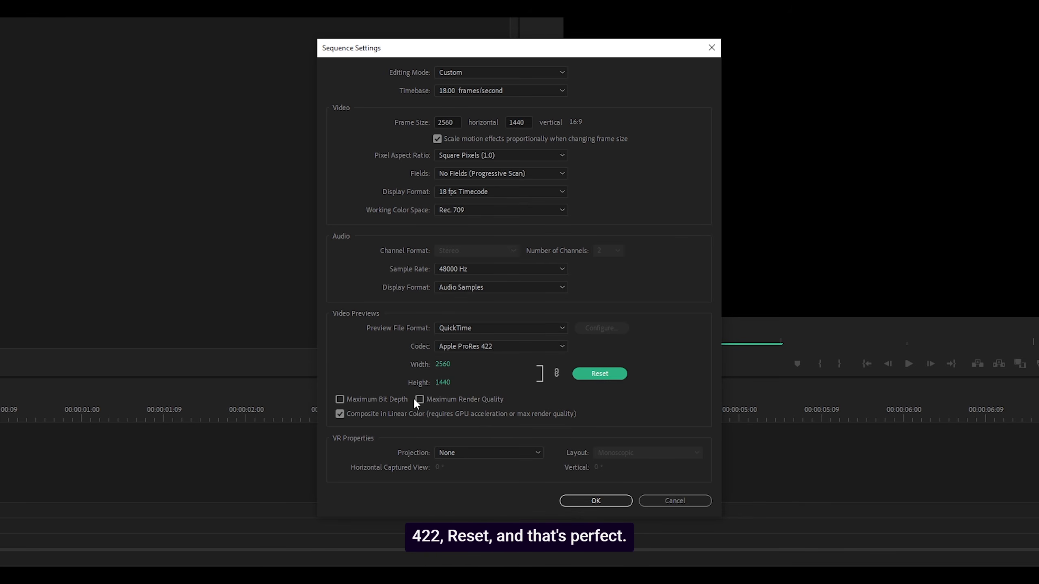
pyautogui.click(588, 500)
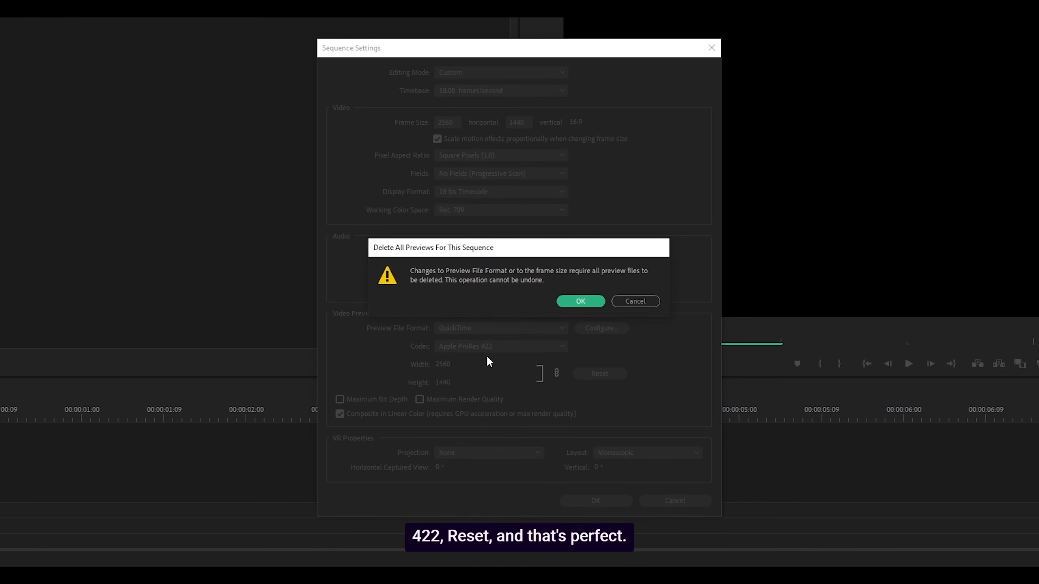
pyautogui.click(577, 301)
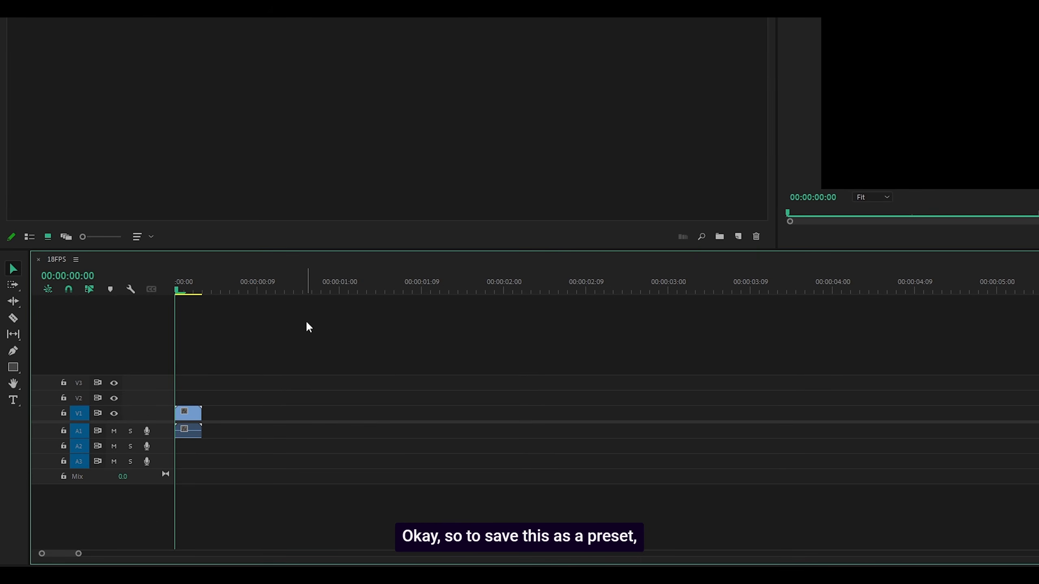
# Save the 18FPS sequence's settings as a sequence preset named 18 FPS NEW, leaving the description empty.
pyautogui.rightClick(55, 258)
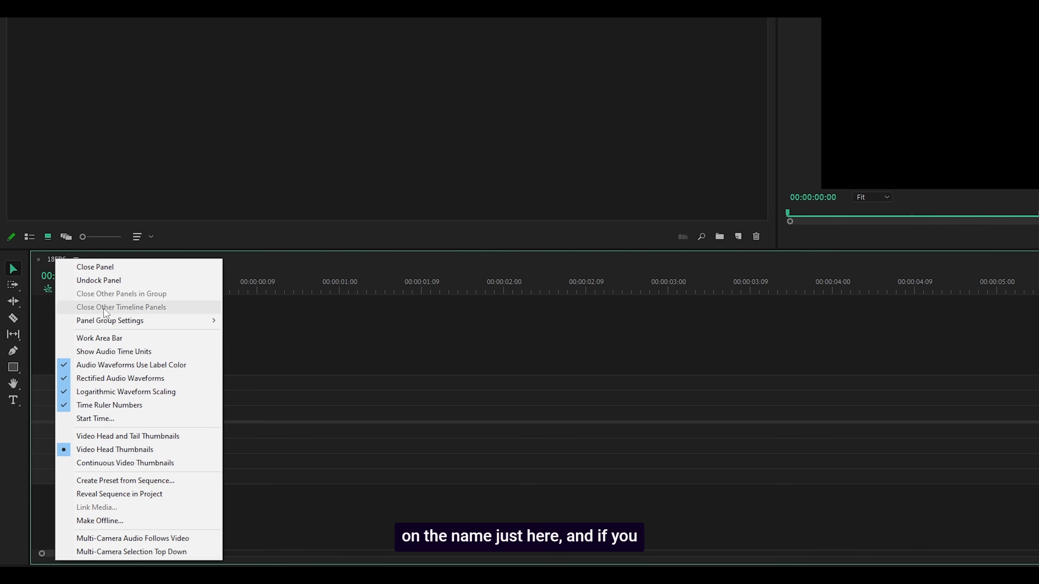
pyautogui.click(121, 481)
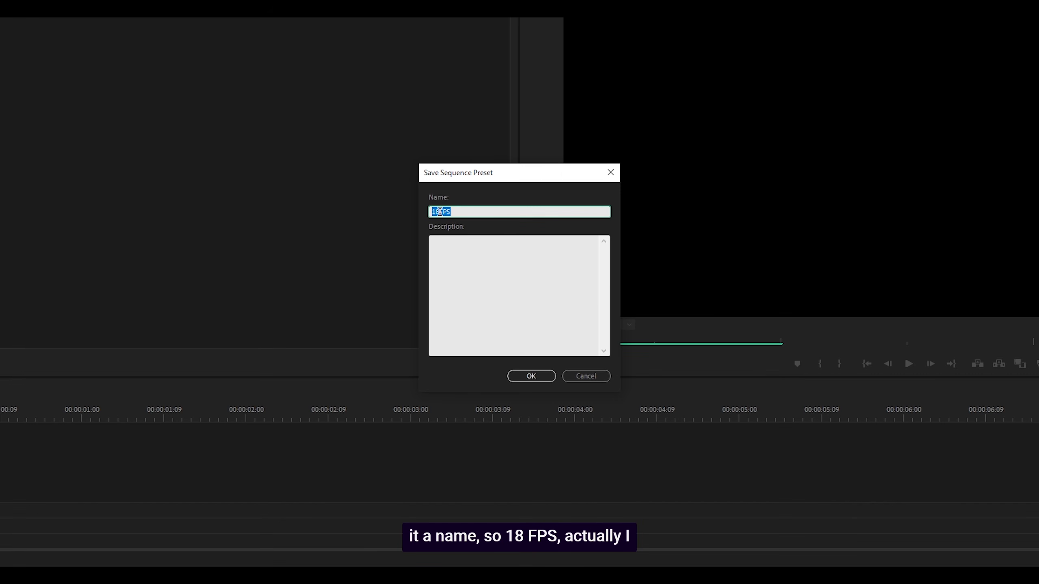
pyautogui.click(439, 212)
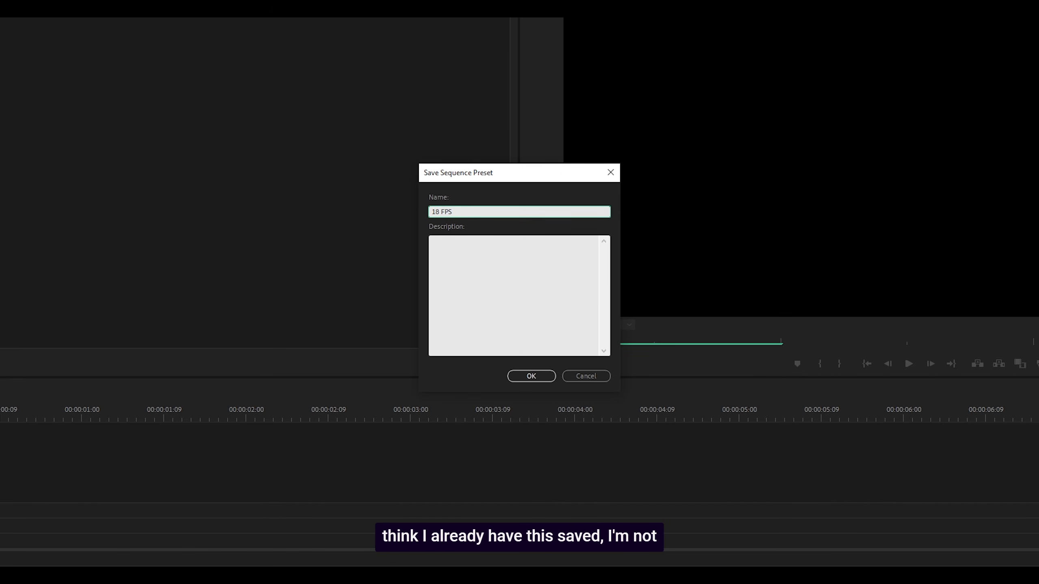
pyautogui.click(477, 207)
pyautogui.write('NEW')
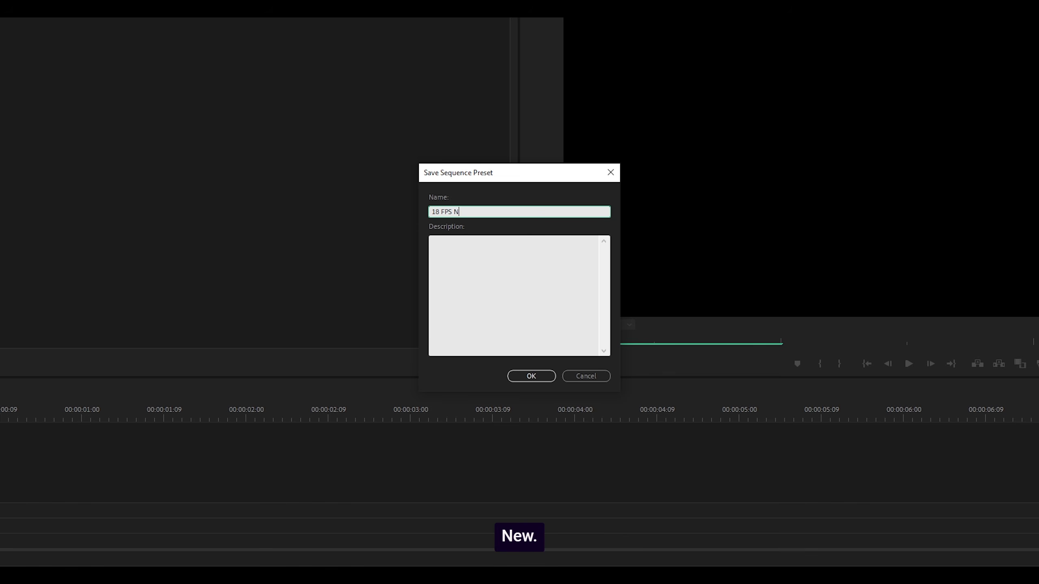
pyautogui.click(491, 258)
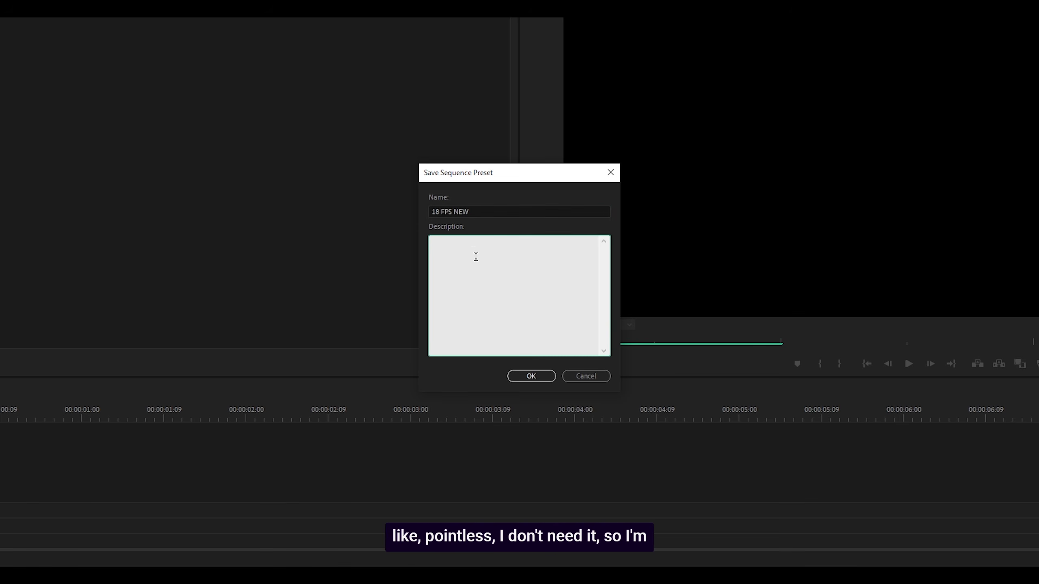
pyautogui.click(531, 377)
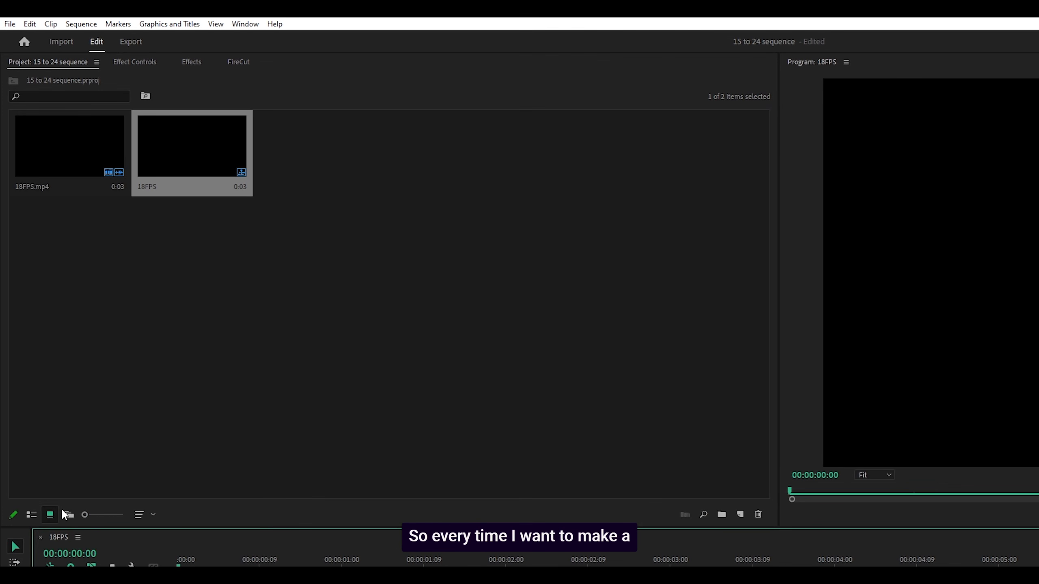
# Delete both the 18FPS.mp4 clip and the 18FPS sequence from the project.
pyautogui.moveTo(249, 245); pyautogui.dragTo(77, 179)
pyautogui.press('Delete')
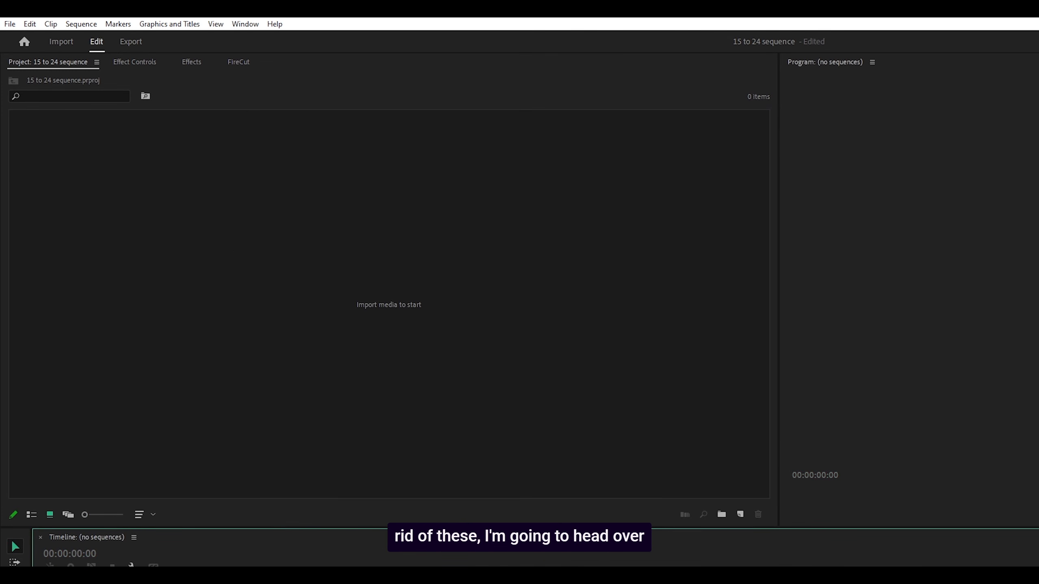
# Create a new sequence from the custom preset 18 FPS NEW, keeping the default name Sequence 03.
pyautogui.click(10, 24)
pyautogui.moveTo(29, 37)
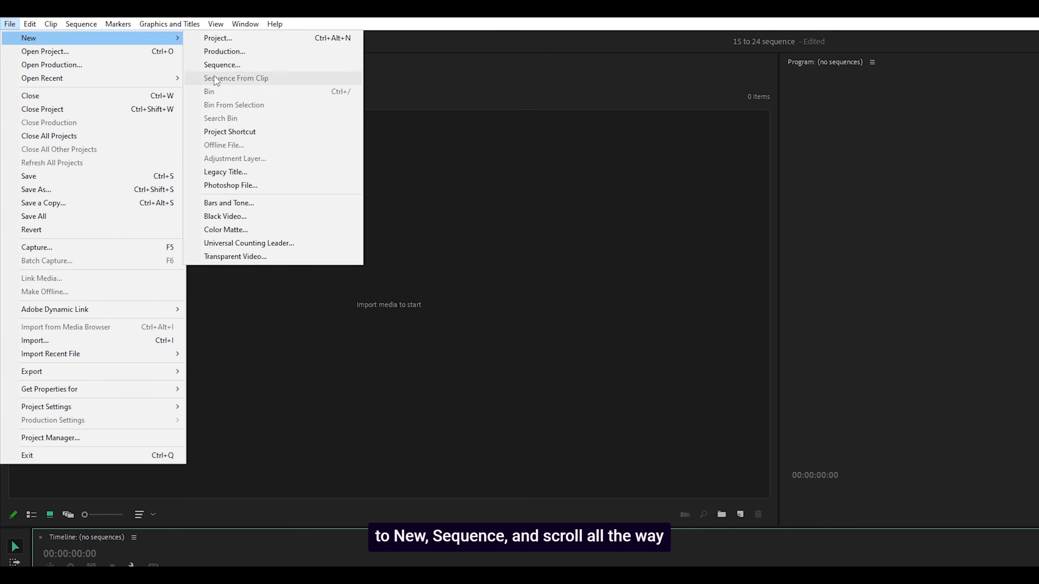
pyautogui.click(220, 64)
pyautogui.scroll(-3, 664, 348)
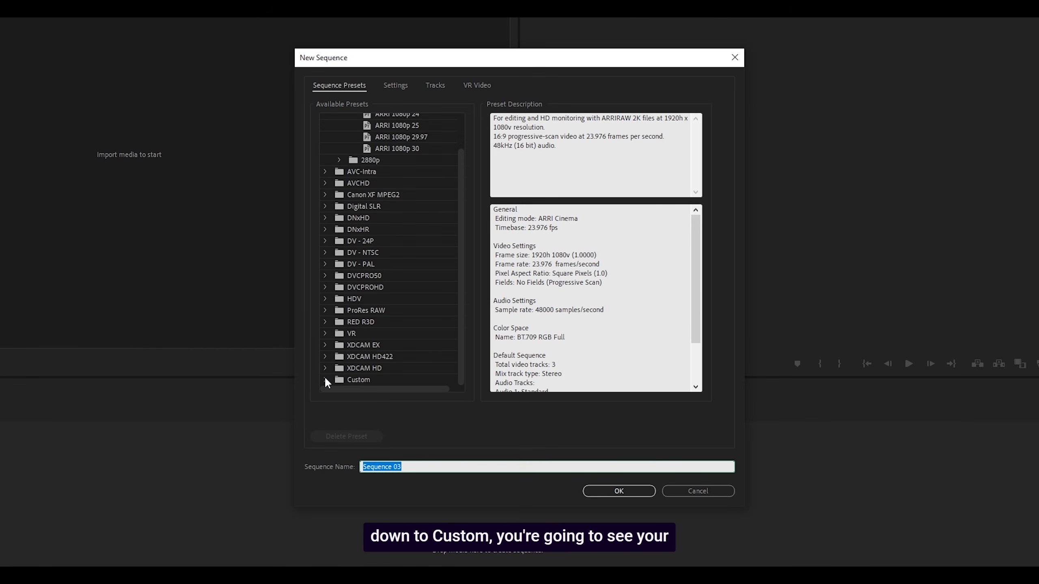
pyautogui.click(326, 379)
pyautogui.scroll(-3, 411, 289)
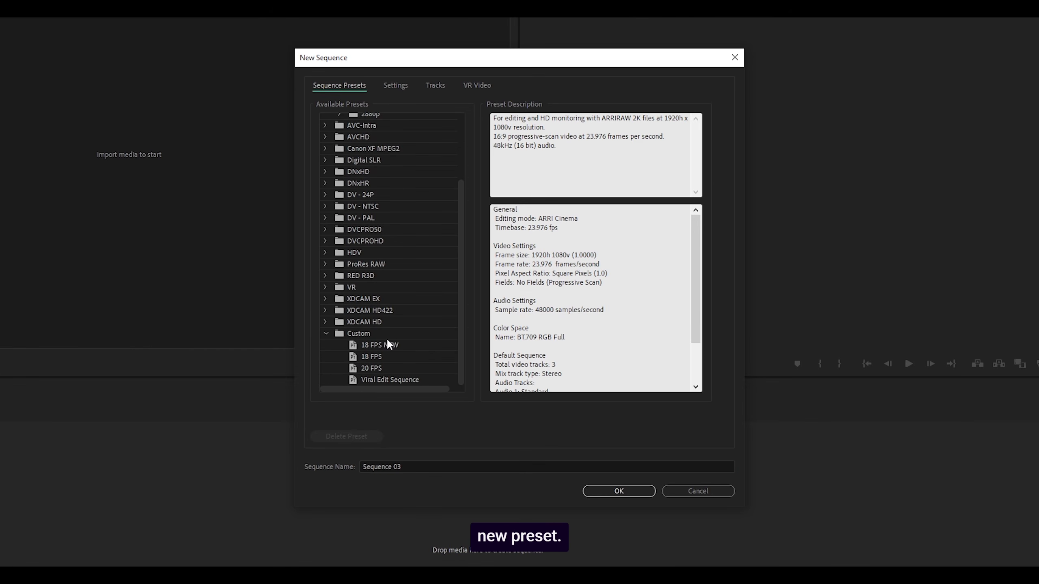
pyautogui.click(372, 345)
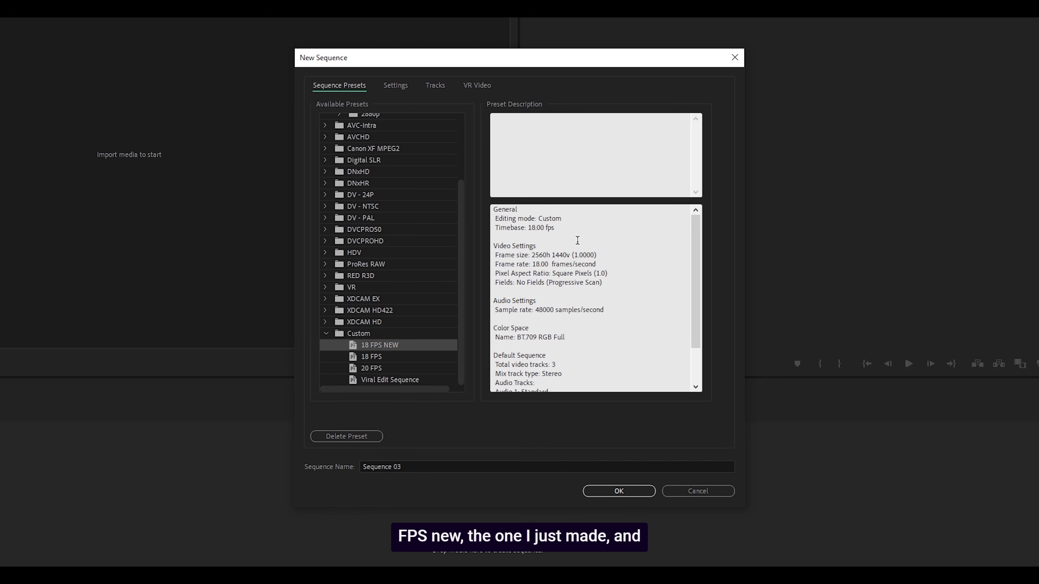
pyautogui.moveTo(527, 228); pyautogui.dragTo(558, 229)
pyautogui.click(408, 462)
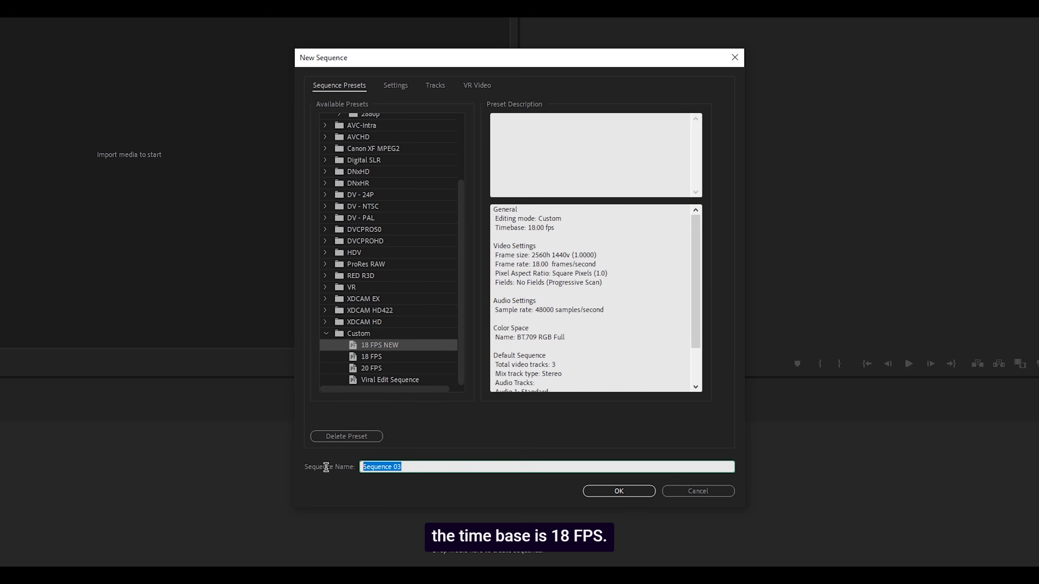
pyautogui.click(619, 491)
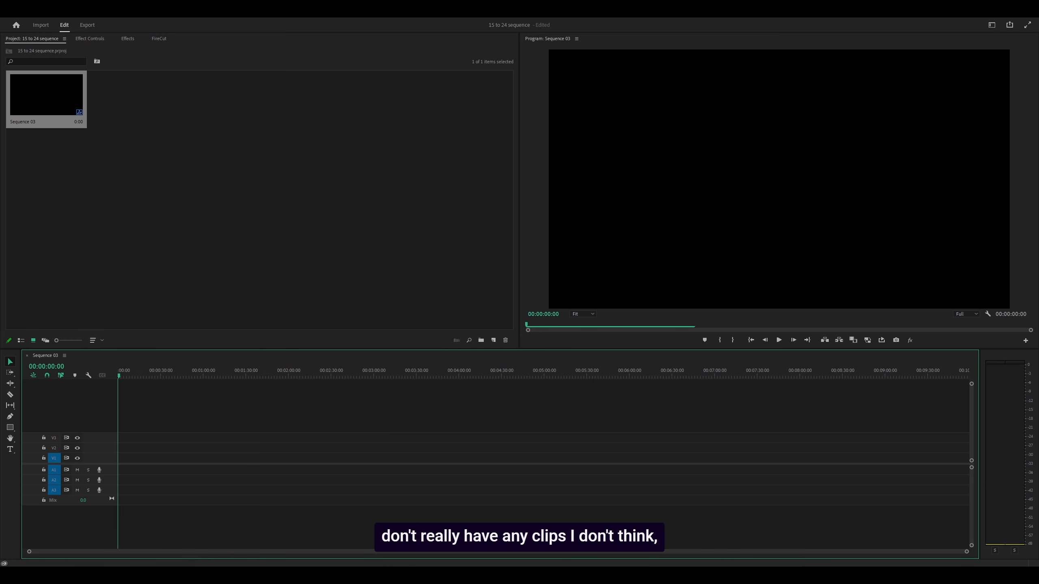
# Place the PNG image at the start of track V1 and set the sequence's export frame rate to 24 instead of matching the source.
pyautogui.moveTo(369, 442); pyautogui.dragTo(124, 455)
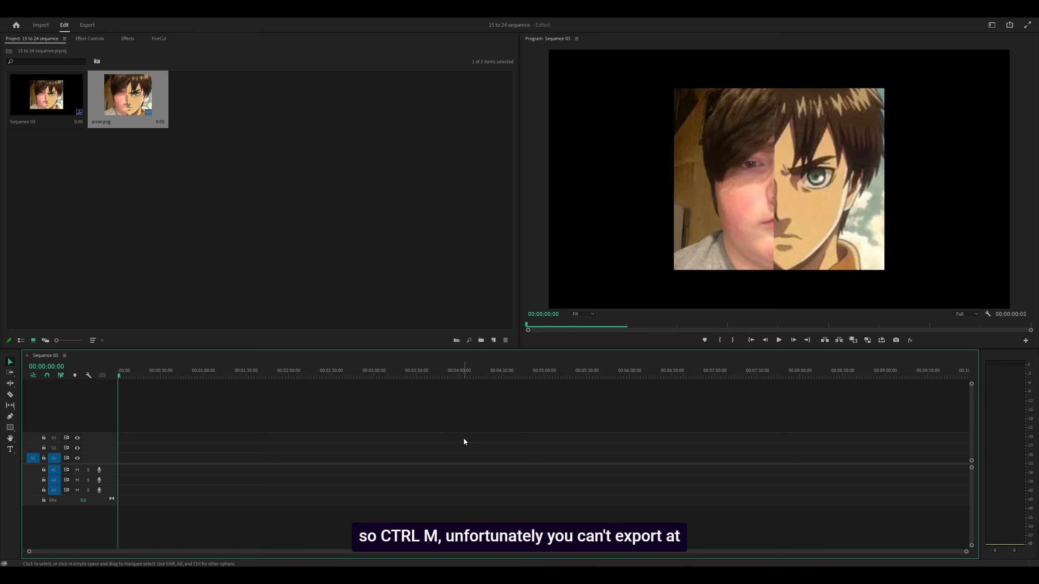
pyautogui.hotkey('ctrl', 'm')
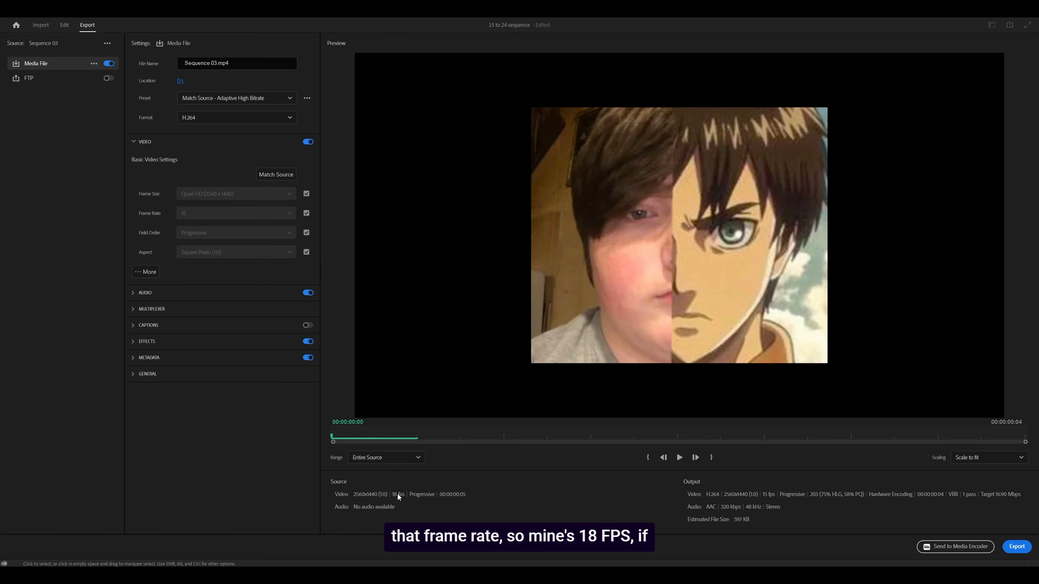
pyautogui.click(307, 213)
pyautogui.click(223, 216)
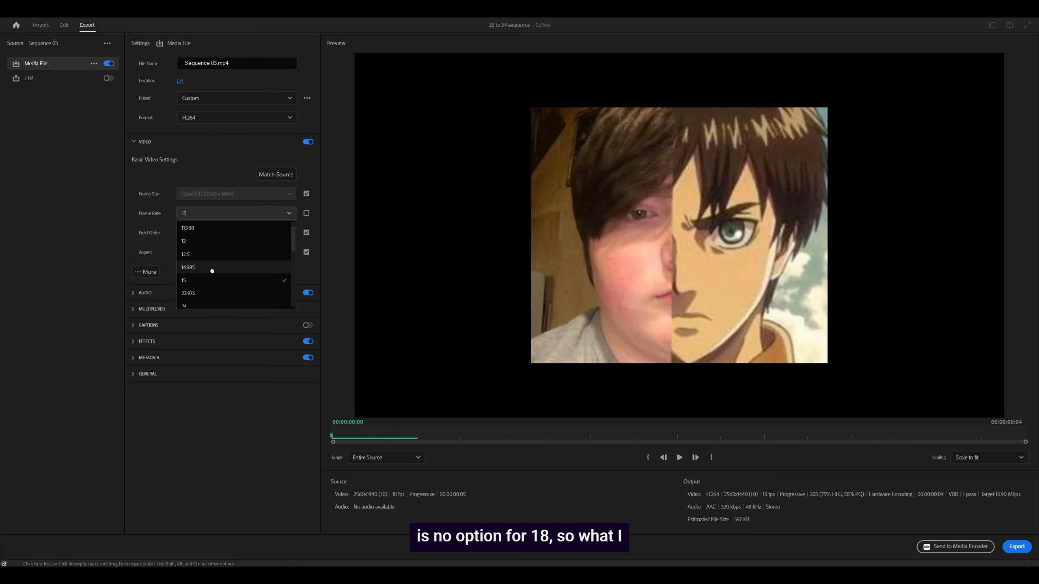
pyautogui.scroll(-2, 211, 249)
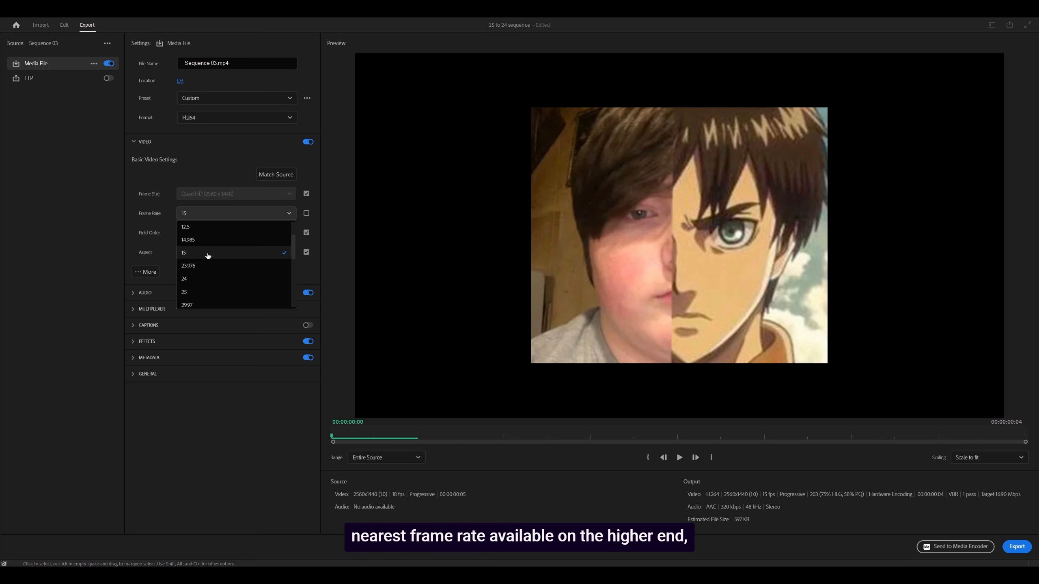
pyautogui.click(193, 280)
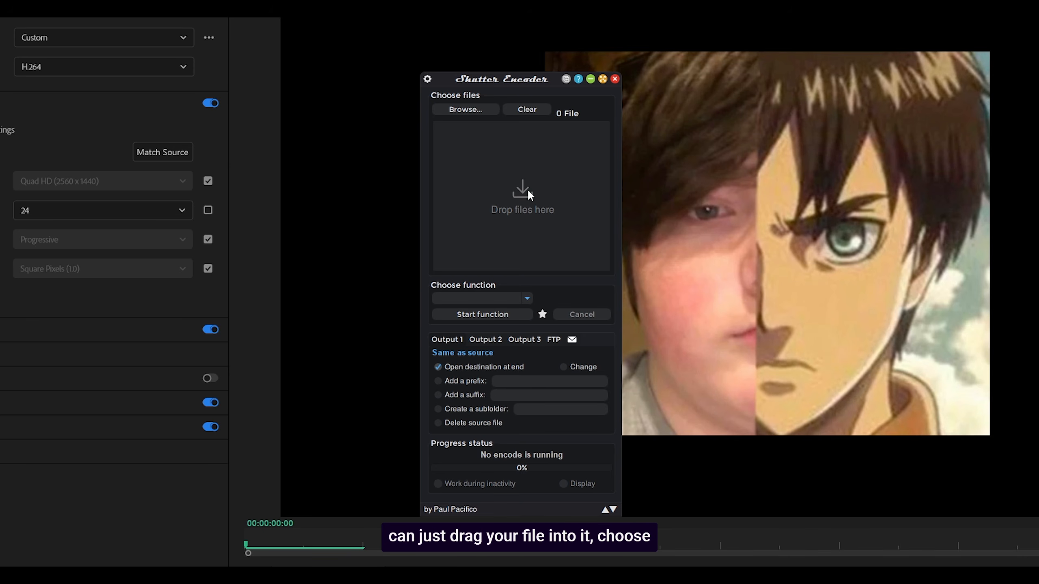
# In Shutter Encoder, choose the H.264 function, enable conforming by Blending to 18 fps in the advanced features, and review the settings.
pyautogui.click(522, 300)
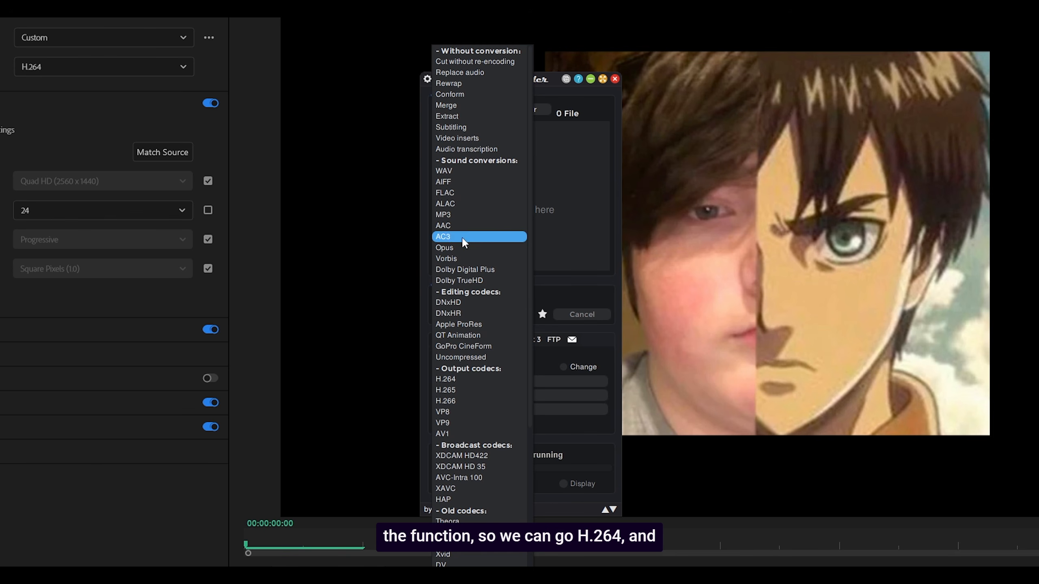
pyautogui.click(459, 379)
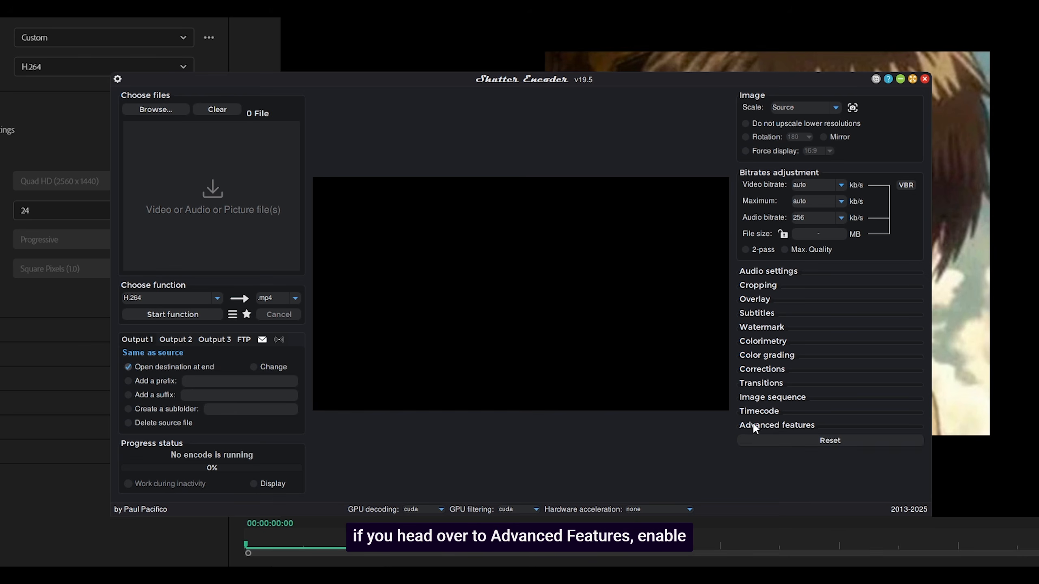
pyautogui.click(755, 426)
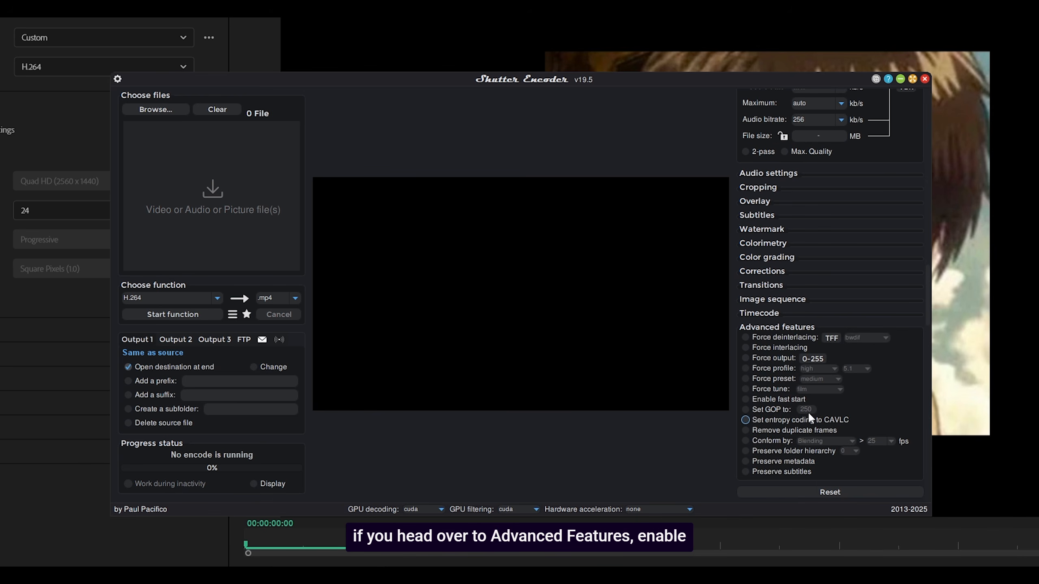
pyautogui.click(746, 441)
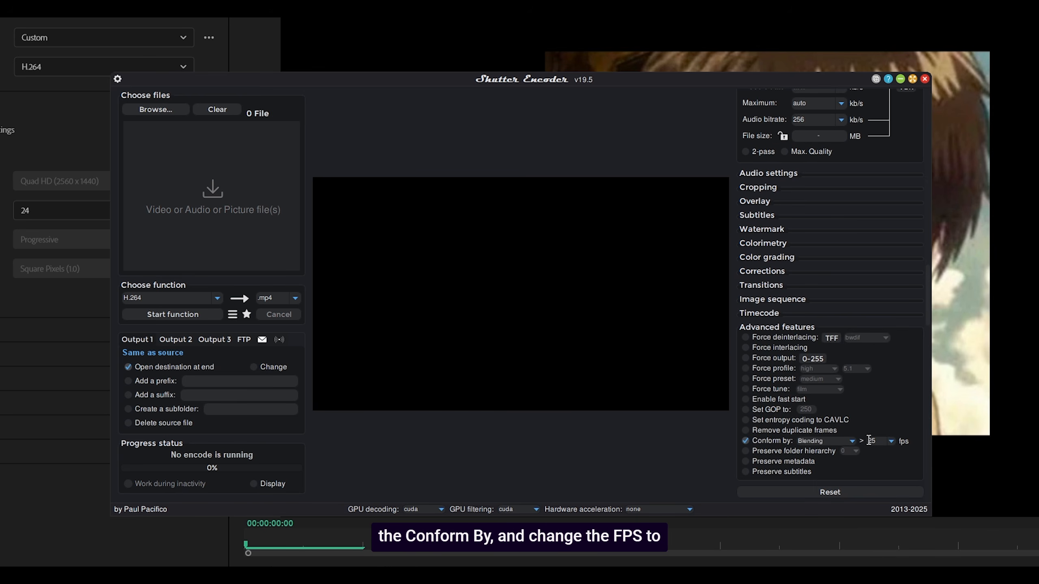
pyautogui.doubleClick(870, 440)
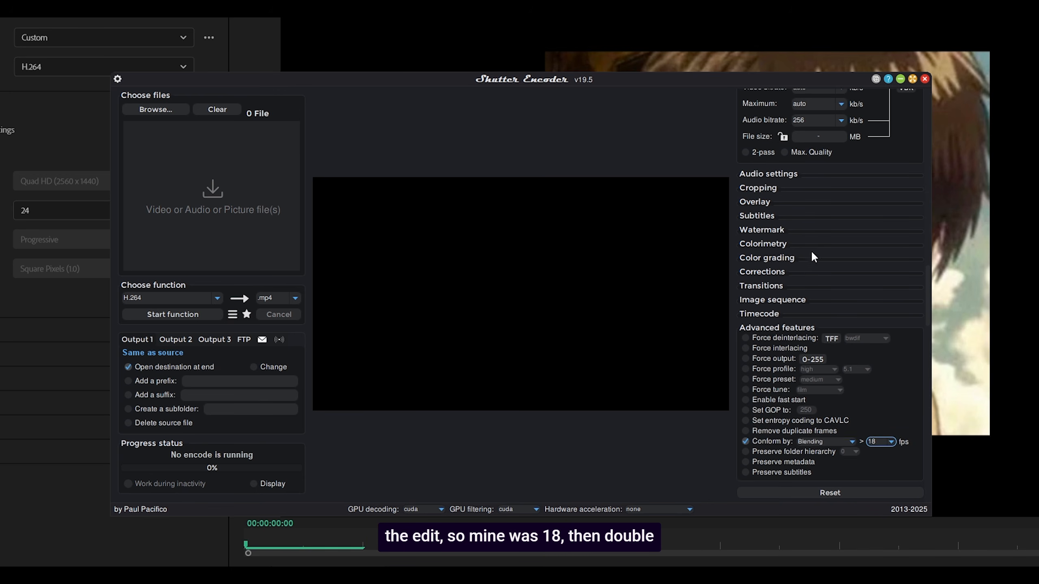
pyautogui.scroll(3, 812, 262)
pyautogui.scroll(1, 812, 265)
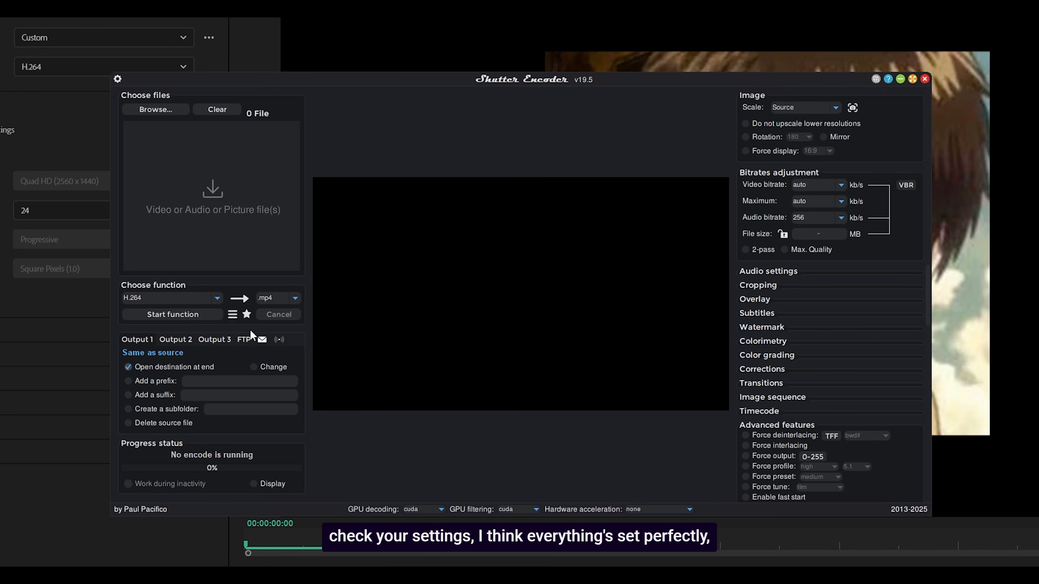
pyautogui.scroll(-3, 830, 324)
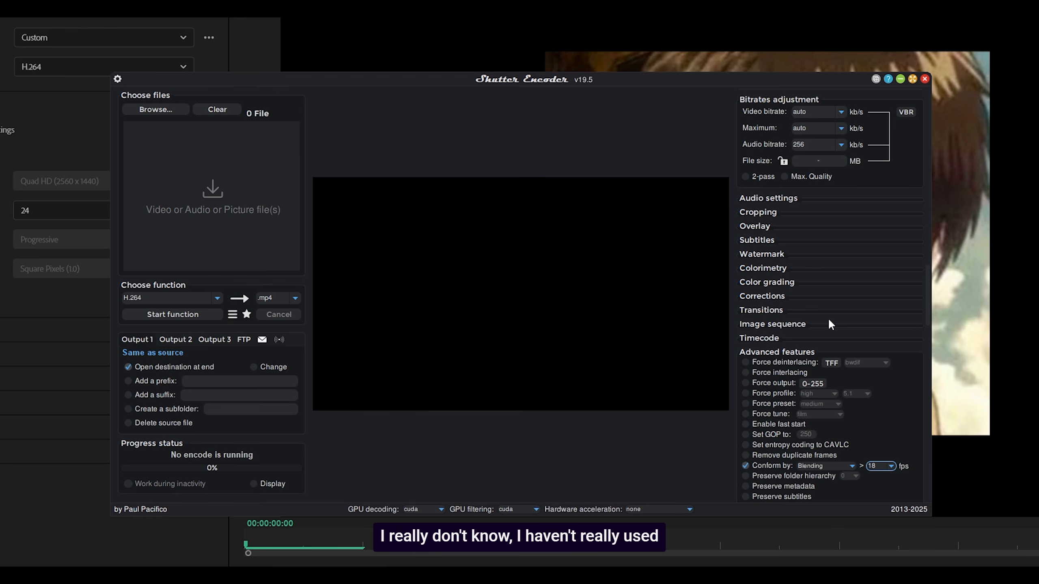
pyautogui.scroll(-1, 831, 324)
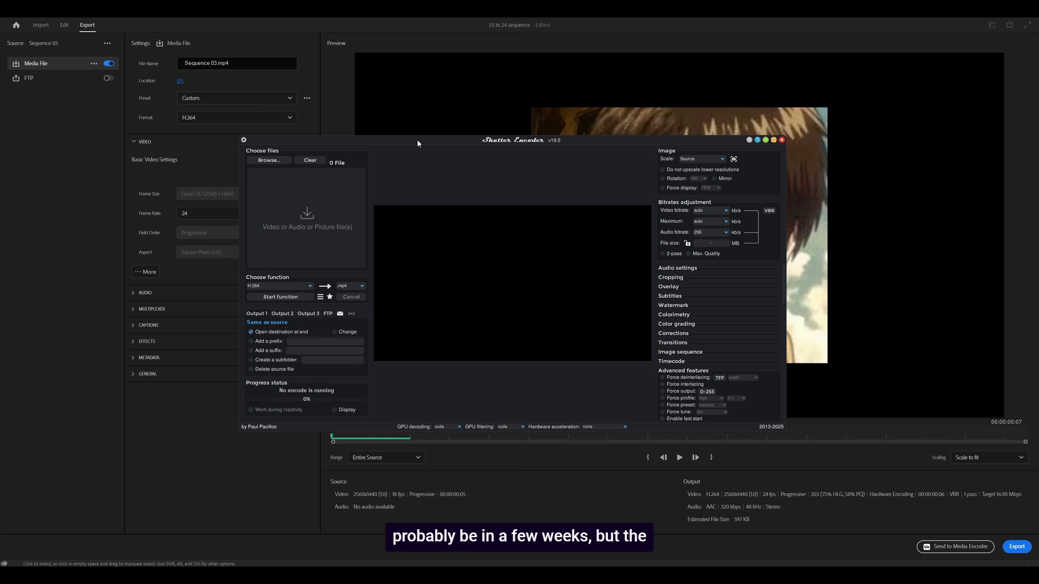
# Return to Premiere Pro's editing workspace and open the settings of Sequence 03 to check its timebase.
pyautogui.moveTo(417, 140); pyautogui.dragTo(433, 169)
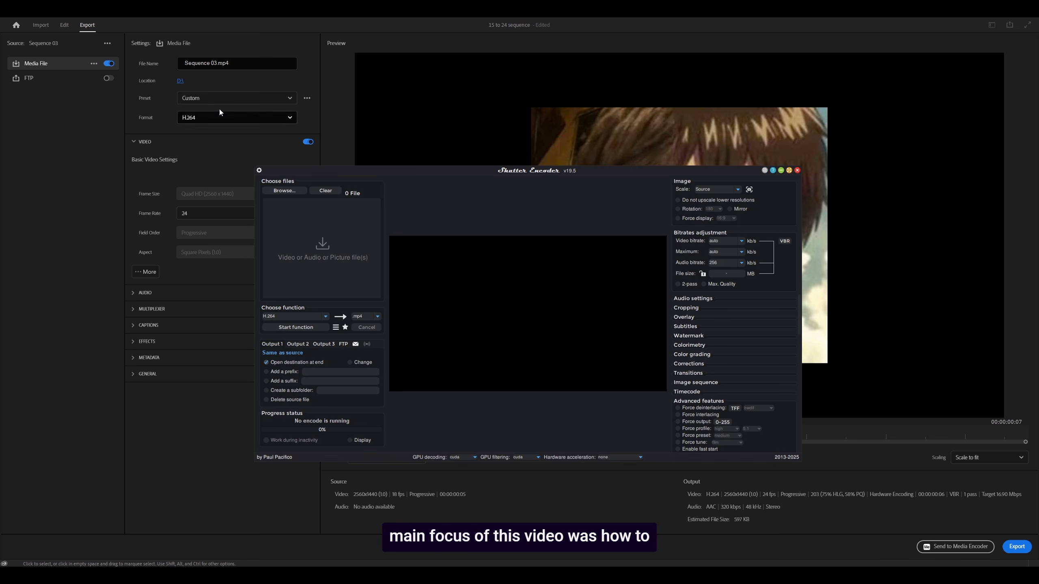
pyautogui.click(63, 27)
pyautogui.click(62, 11)
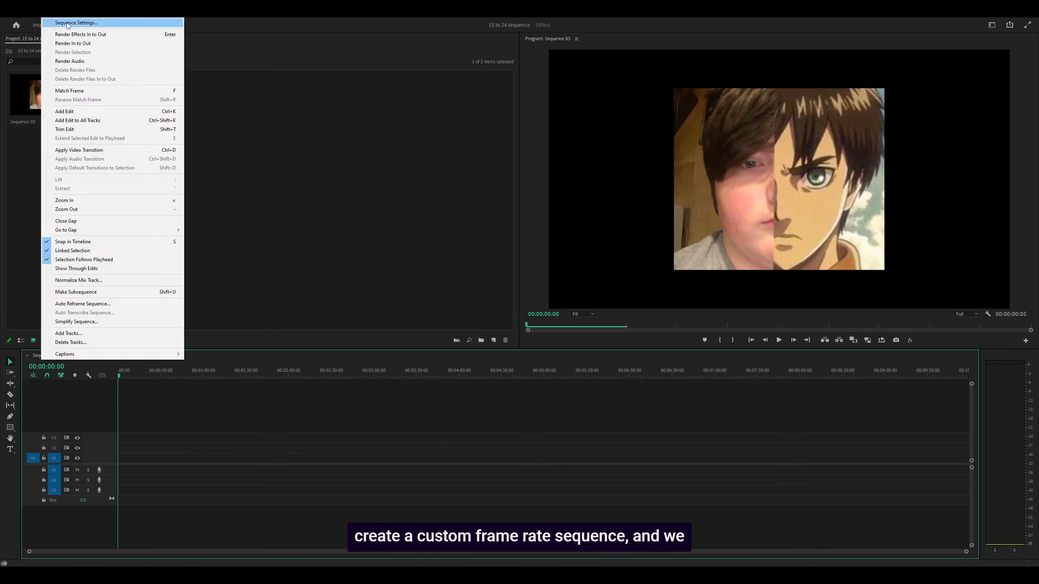
pyautogui.click(68, 23)
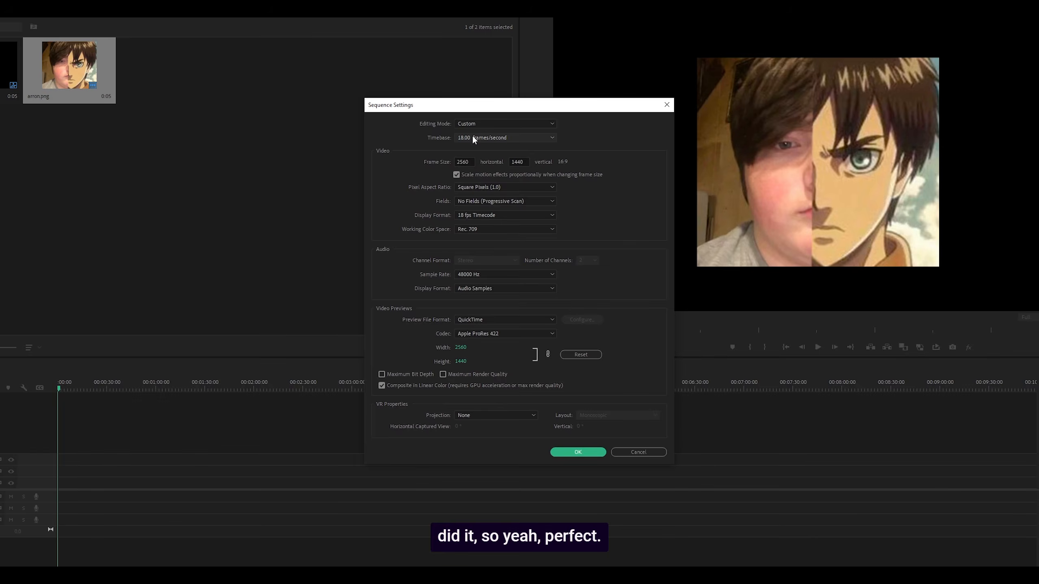